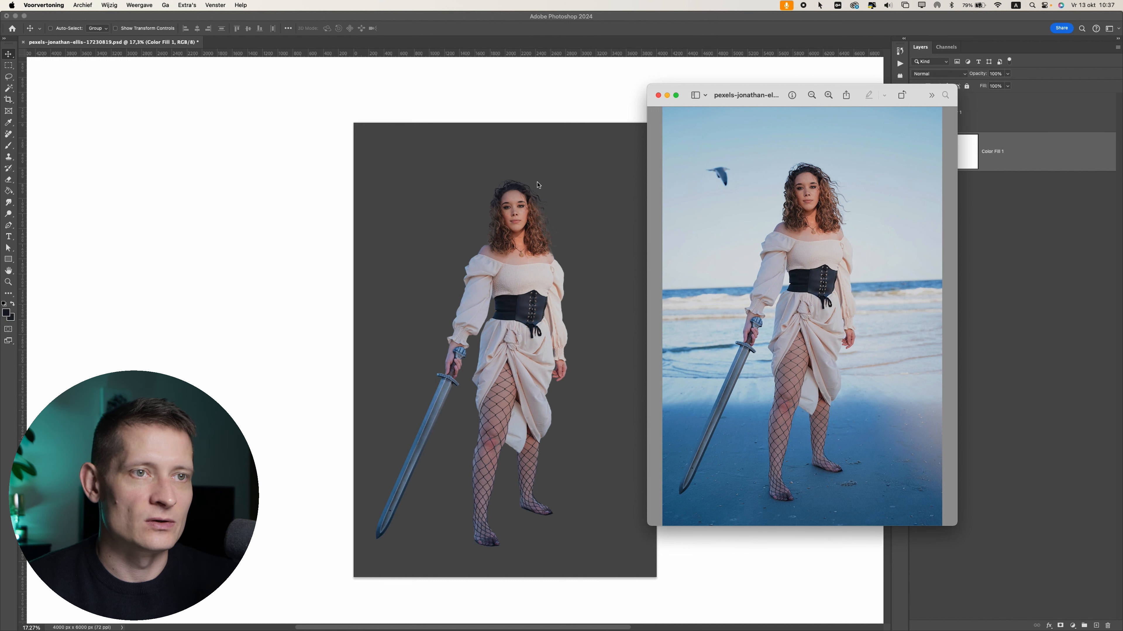
Change the Color Fill 1 background behind the woman to a slightly lighter grey.
{"action": "left_click", "coordinate": [514, 195]}
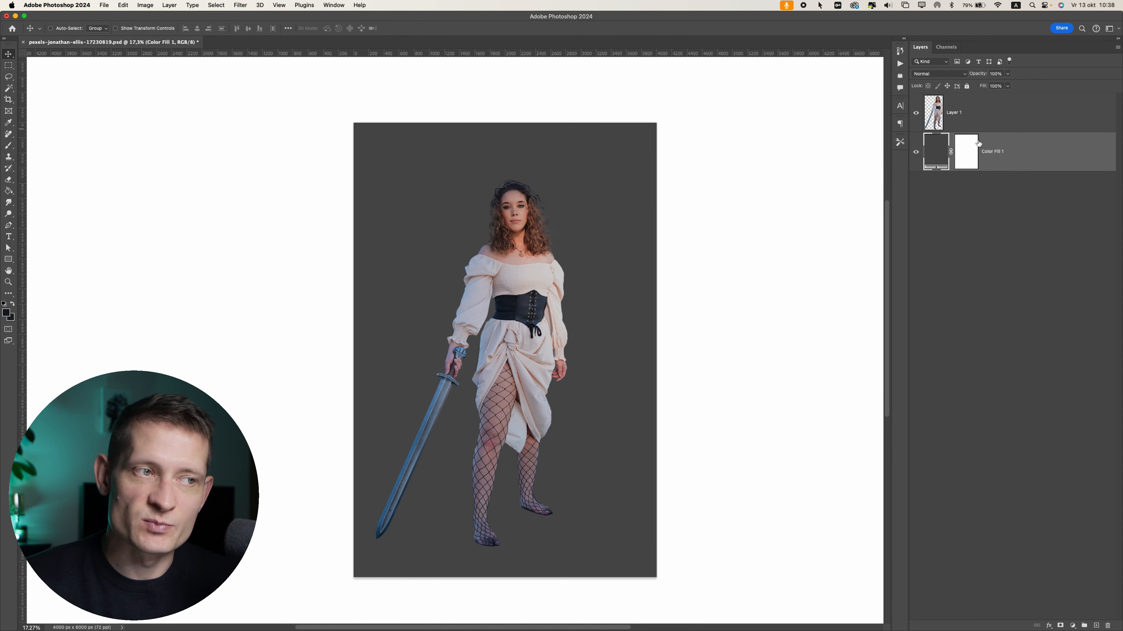
{"action": "double_click", "coordinate": [935, 153]}
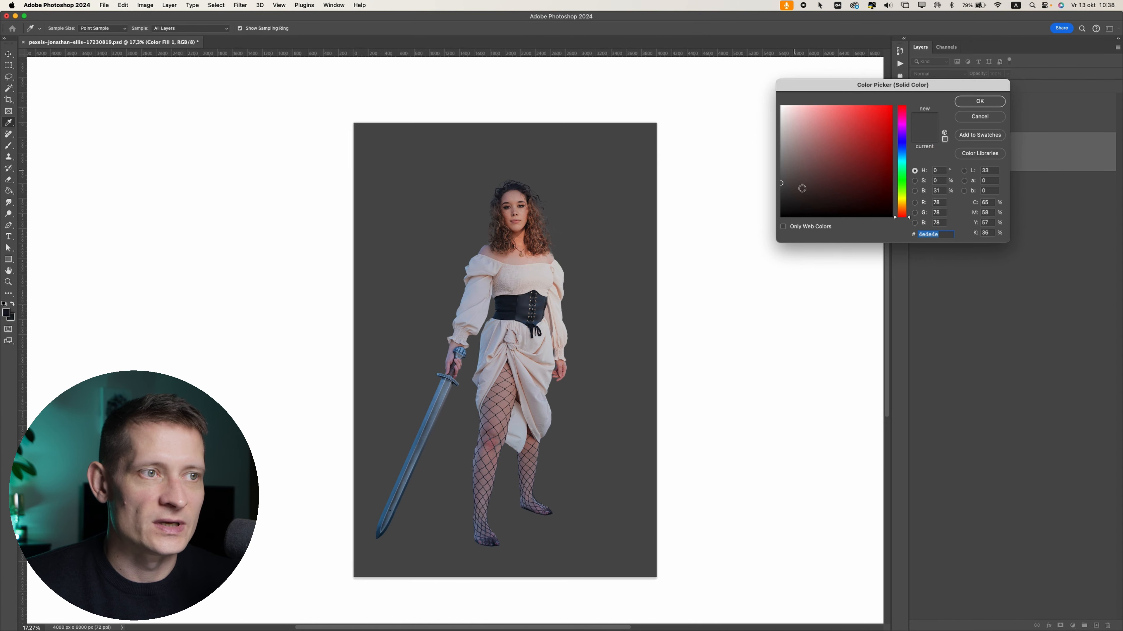
{"action": "left_click_drag", "start_coordinate": [817, 174], "coordinate": [801, 157]}
{"action": "left_click", "coordinate": [980, 100]}
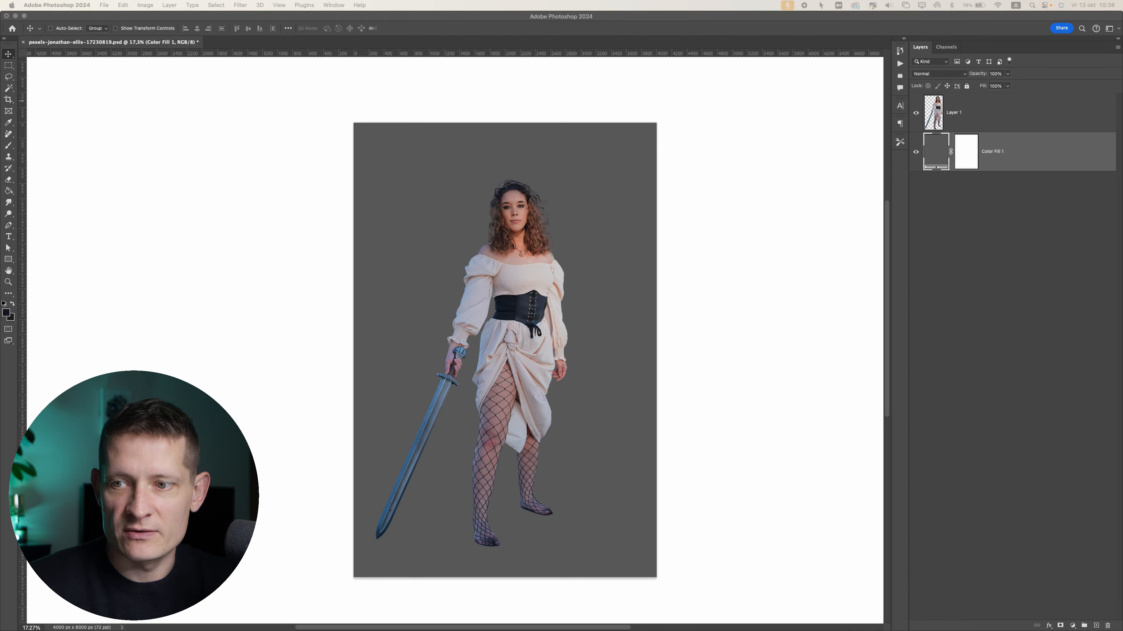
Place the mountain road photo as a new layer between the cut-out woman and Color Fill 1.
{"action": "key", "text": "F11"}
{"action": "key", "text": "F11"}
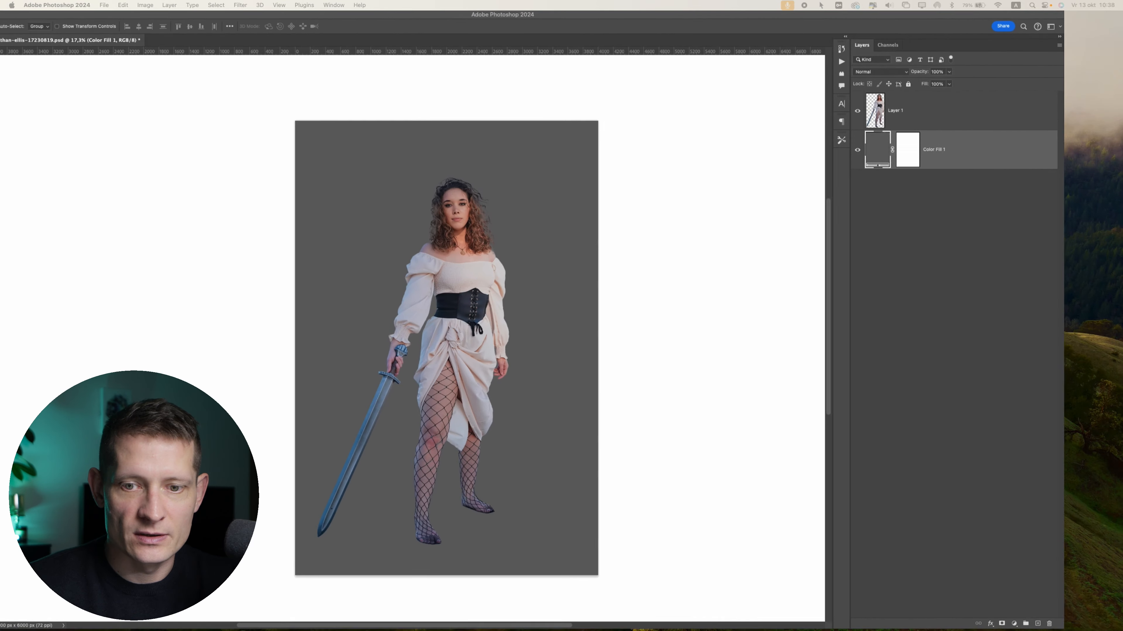
{"action": "left_click", "coordinate": [715, 344]}
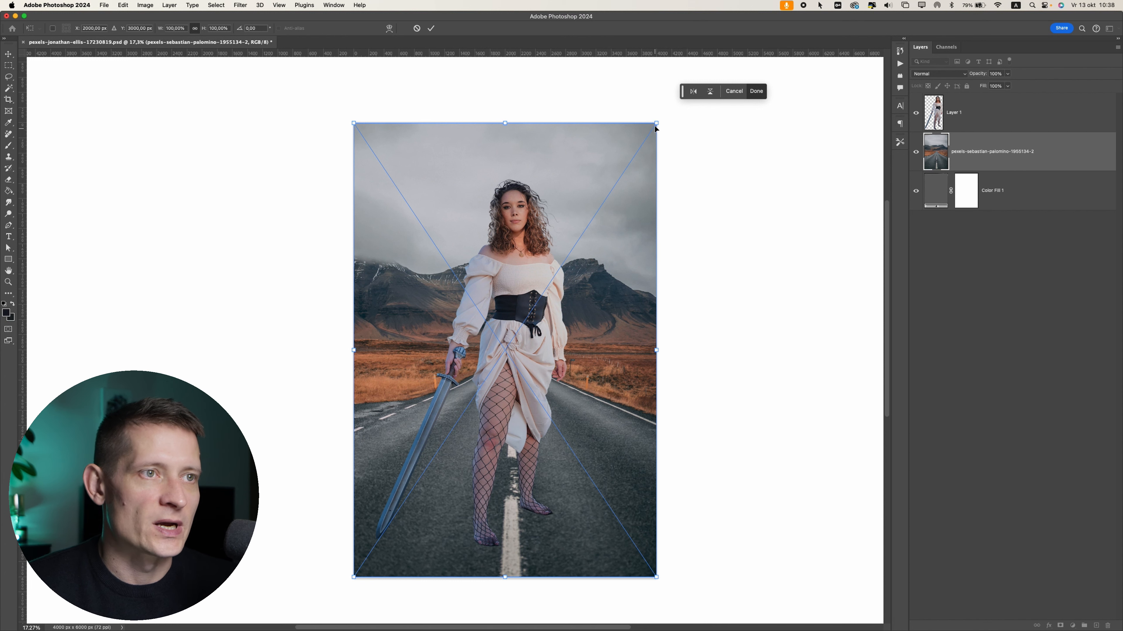
Scale the road photo to about 118% and shift it so the road's centre line runs under the woman's feet.
{"action": "left_click_drag", "start_coordinate": [656, 128], "coordinate": [683, 94]}
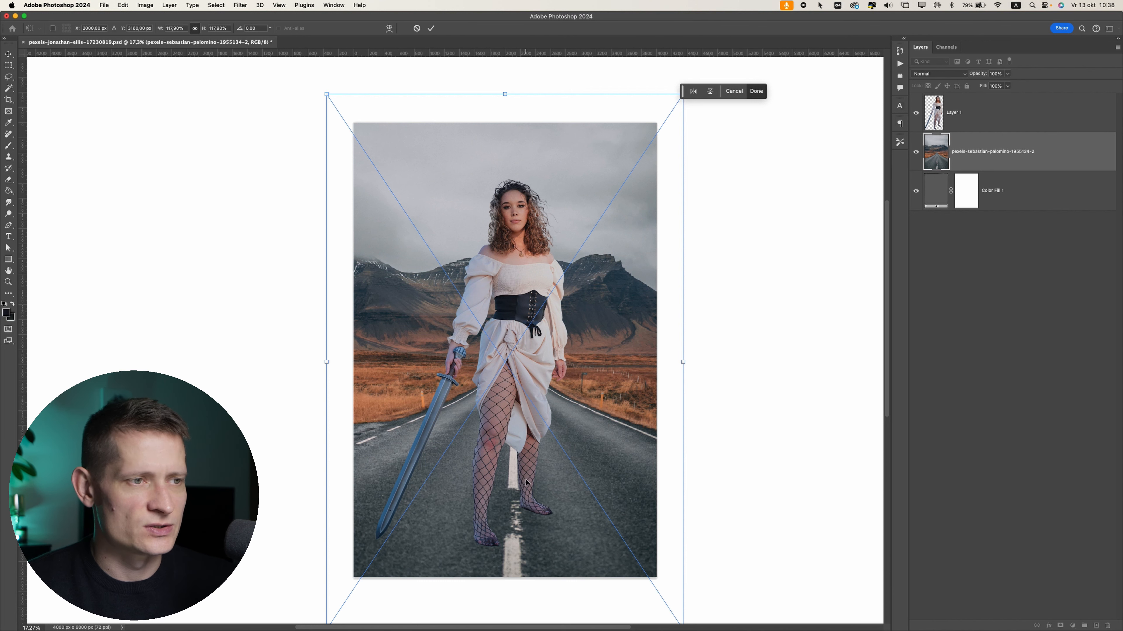
{"action": "left_click_drag", "start_coordinate": [530, 420], "coordinate": [528, 402]}
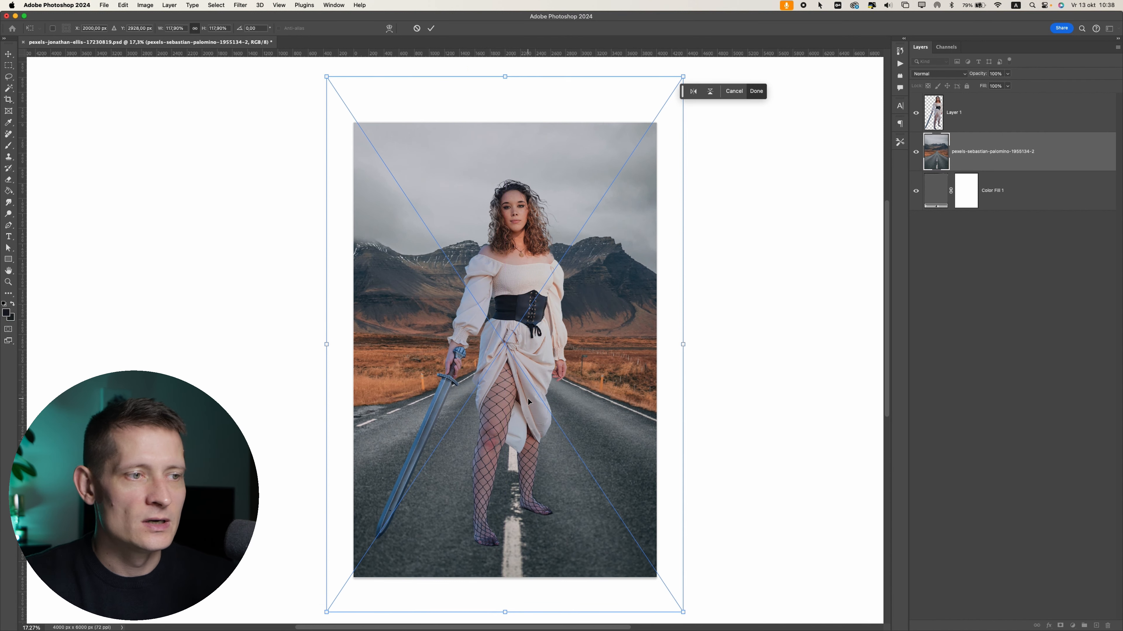
{"action": "key", "text": "Return"}
{"action": "scroll", "coordinate": [507, 494], "scroll_direction": "up", "scroll_amount": 5}
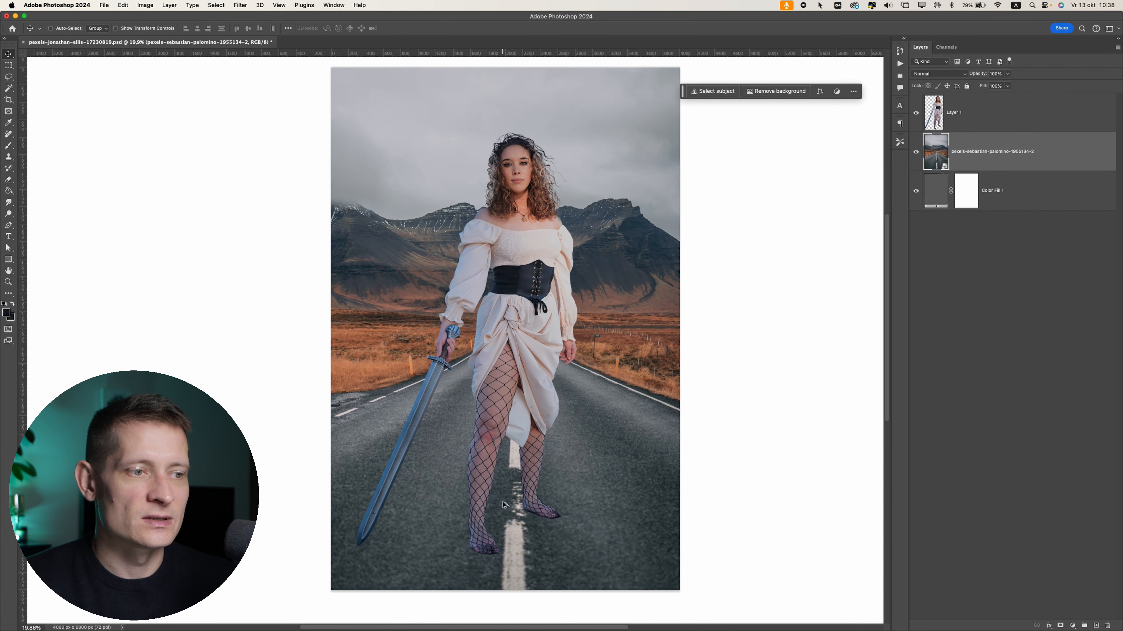
{"action": "scroll", "coordinate": [559, 495], "scroll_direction": "down", "scroll_amount": 4}
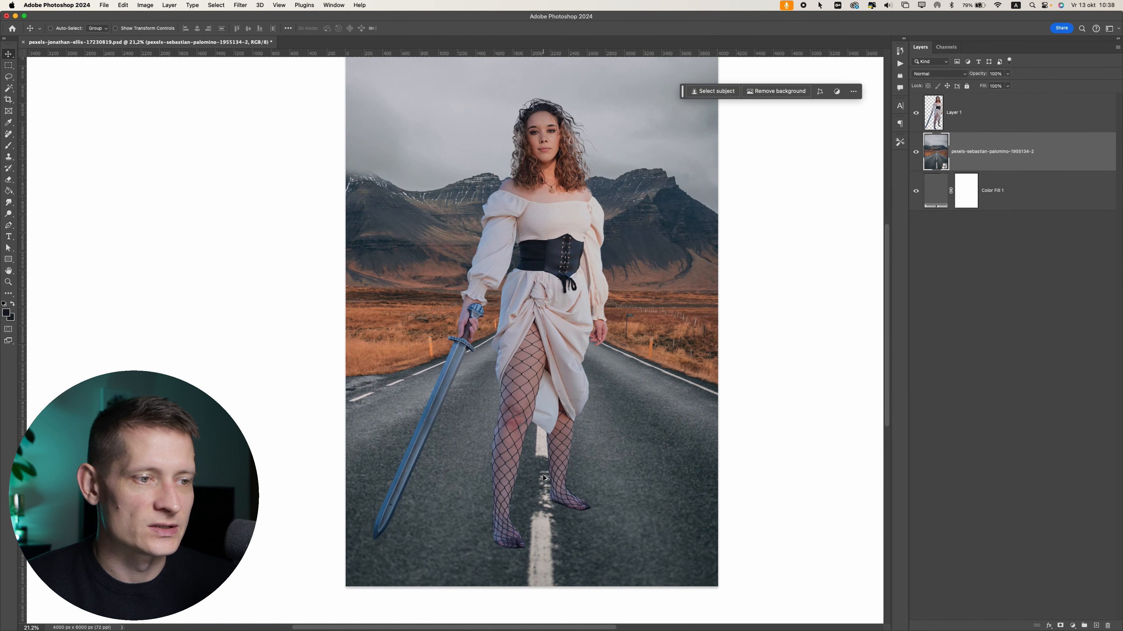
{"action": "scroll", "coordinate": [648, 265], "scroll_direction": "down", "scroll_amount": 1}
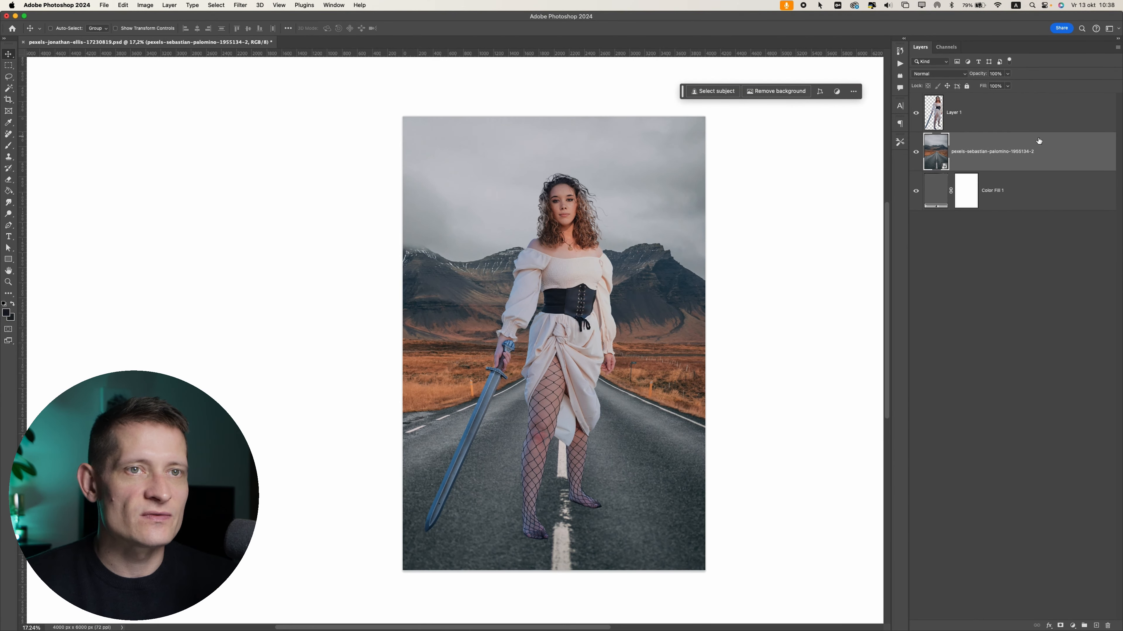
Add a Hue/Saturation adjustment clipped to Layer 1 and lower its saturation to -46.
{"action": "left_click", "coordinate": [1021, 121]}
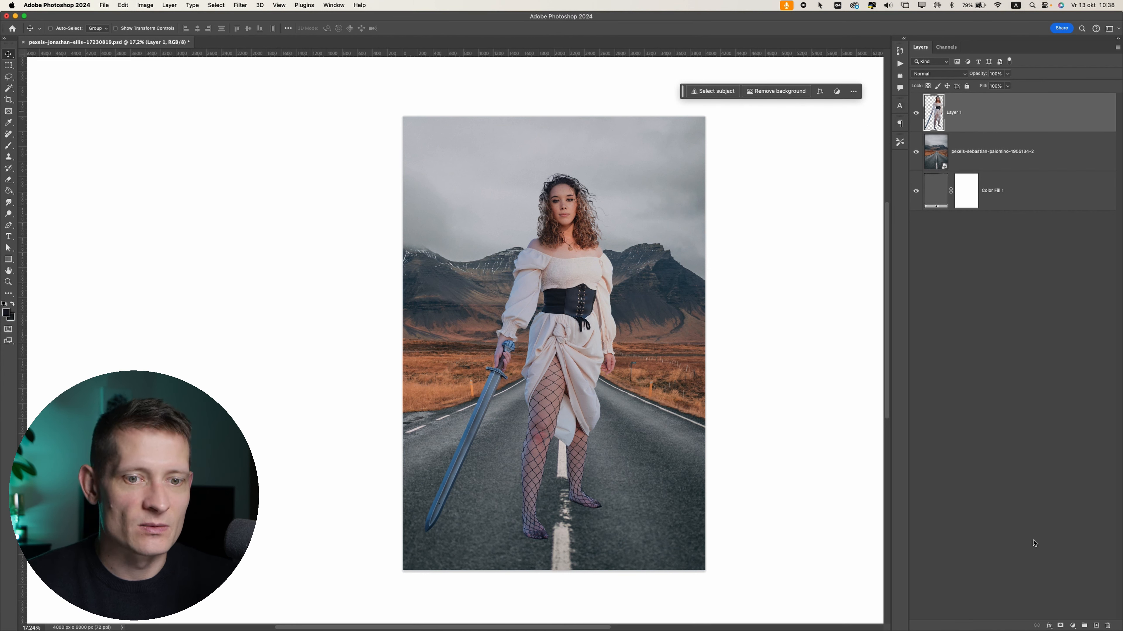
{"action": "left_click", "coordinate": [1072, 625]}
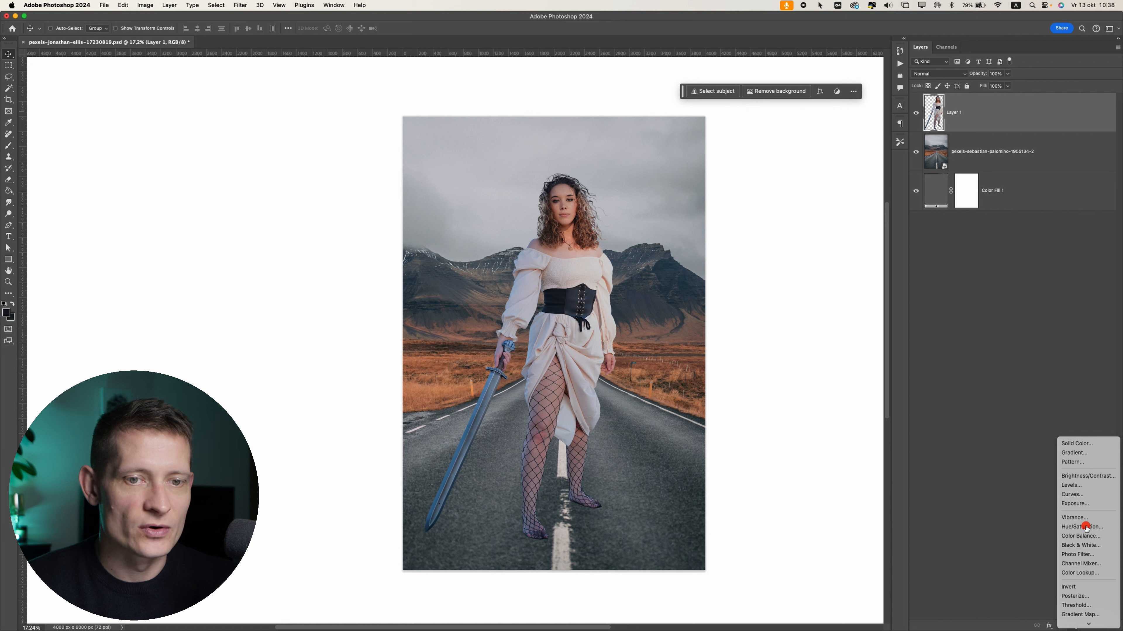
{"action": "left_click", "coordinate": [1082, 527]}
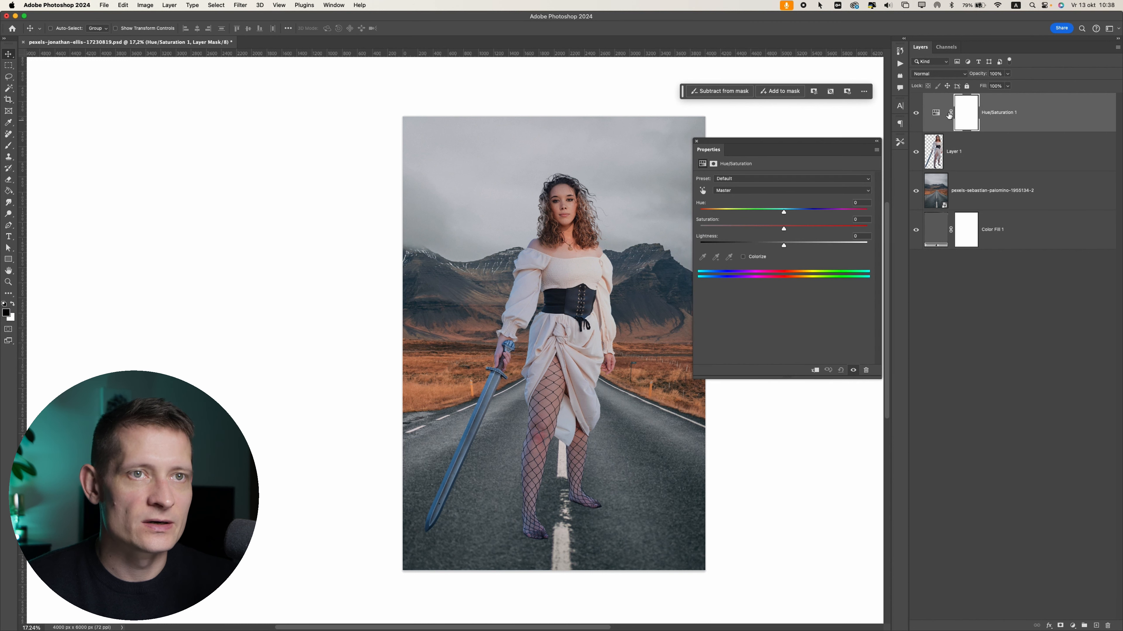
{"action": "left_click", "coordinate": [814, 371]}
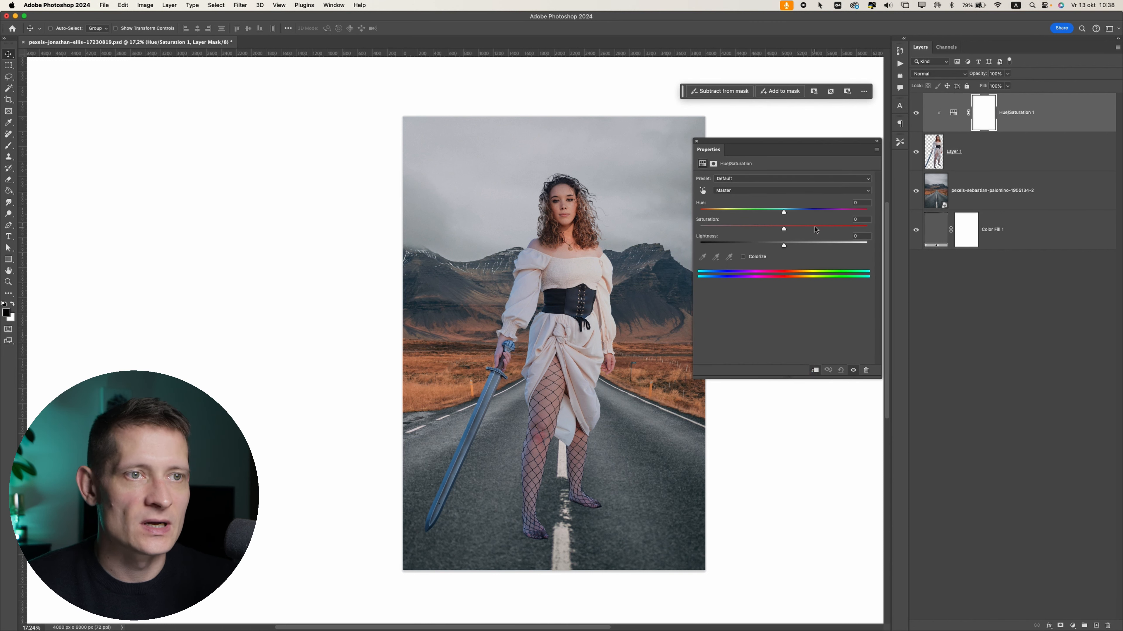
{"action": "left_click_drag", "start_coordinate": [781, 233], "coordinate": [752, 234]}
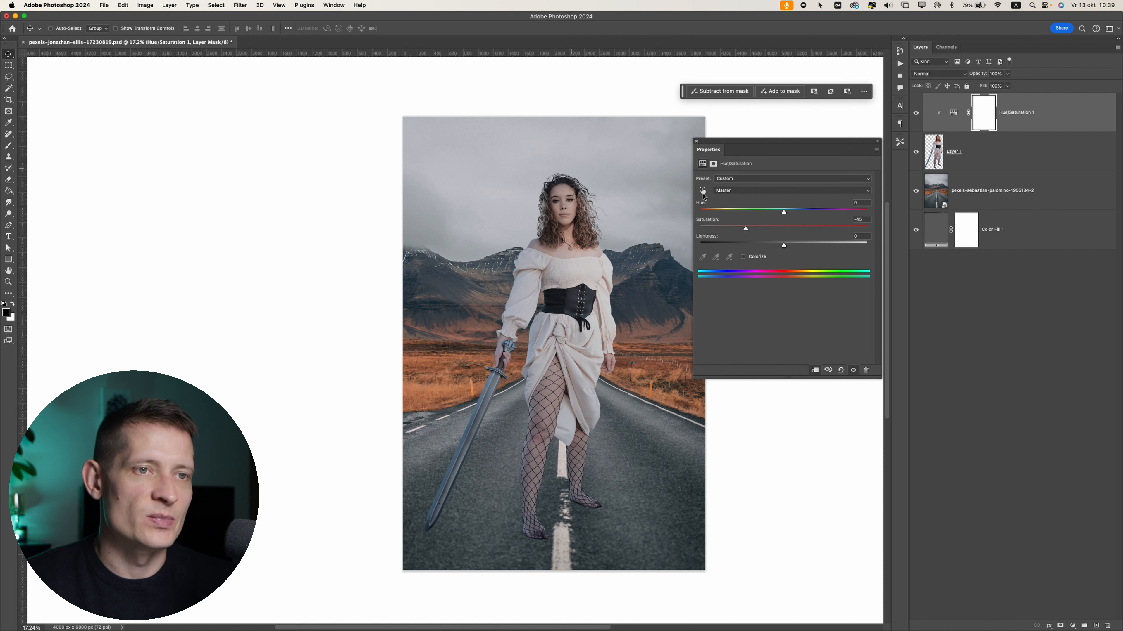
Add a clipped Color Balance adjustment above Hue/Saturation 1 and set its midtones to Cyan-Red -9 and Yellow-Blue -5.
{"action": "left_click", "coordinate": [1072, 626]}
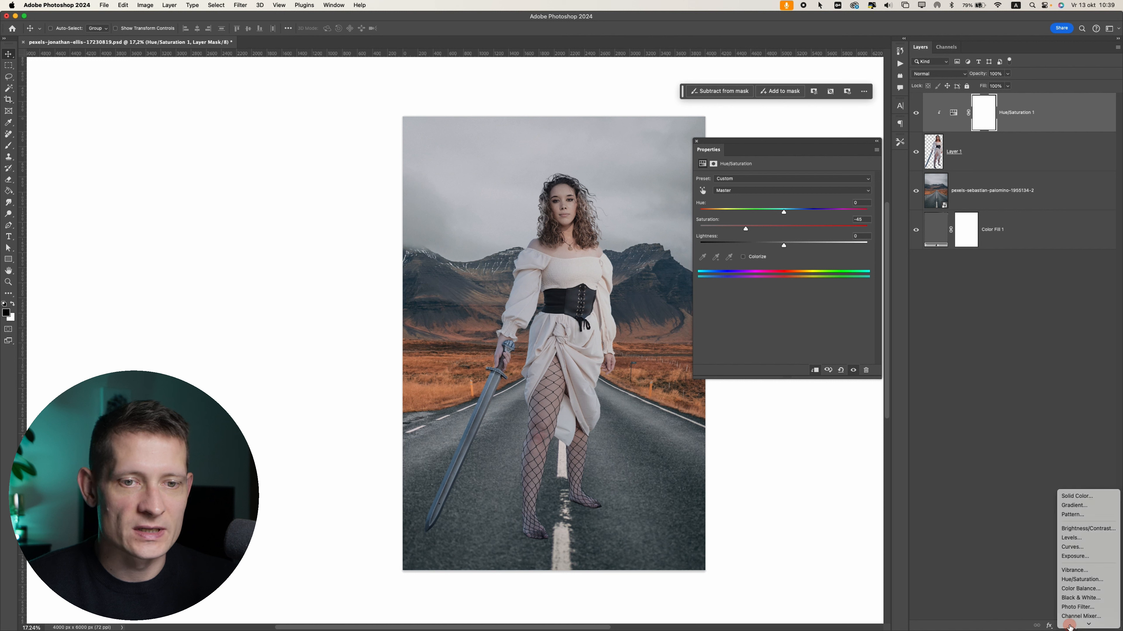
{"action": "left_click", "coordinate": [1081, 562]}
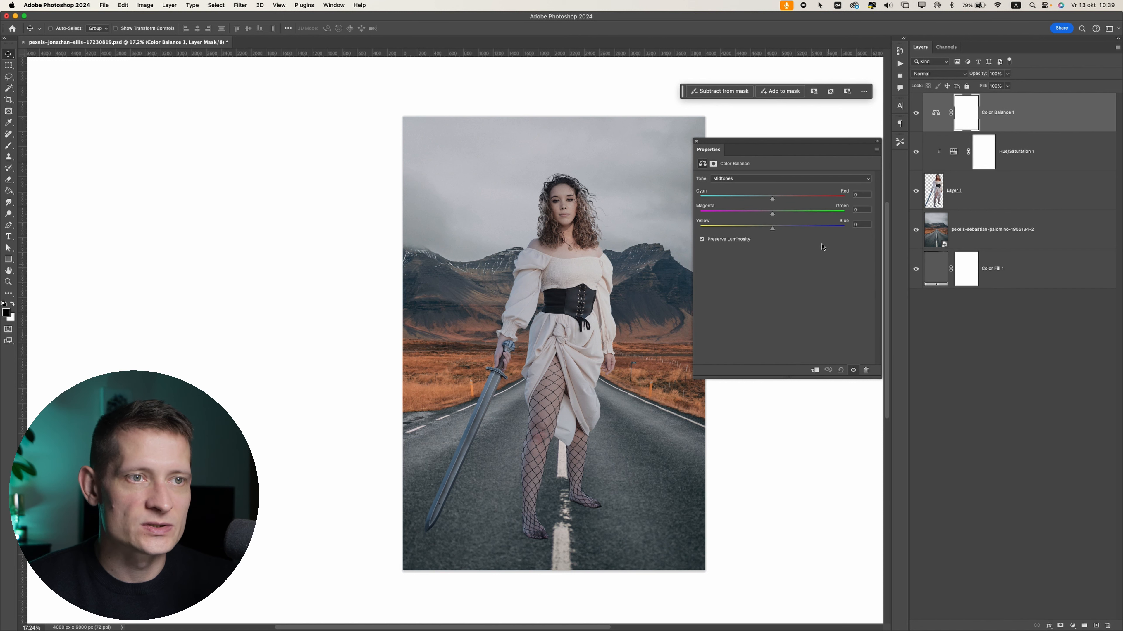
{"action": "left_click", "coordinate": [814, 370]}
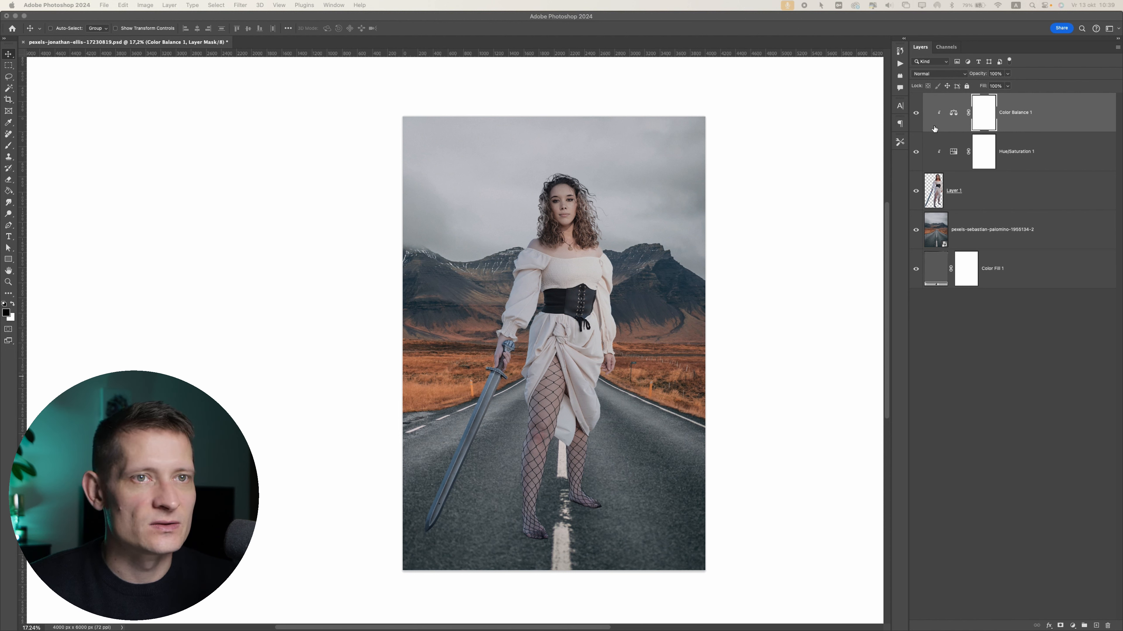
{"action": "double_click", "coordinate": [949, 124]}
{"action": "left_click_drag", "start_coordinate": [767, 198], "coordinate": [769, 200]}
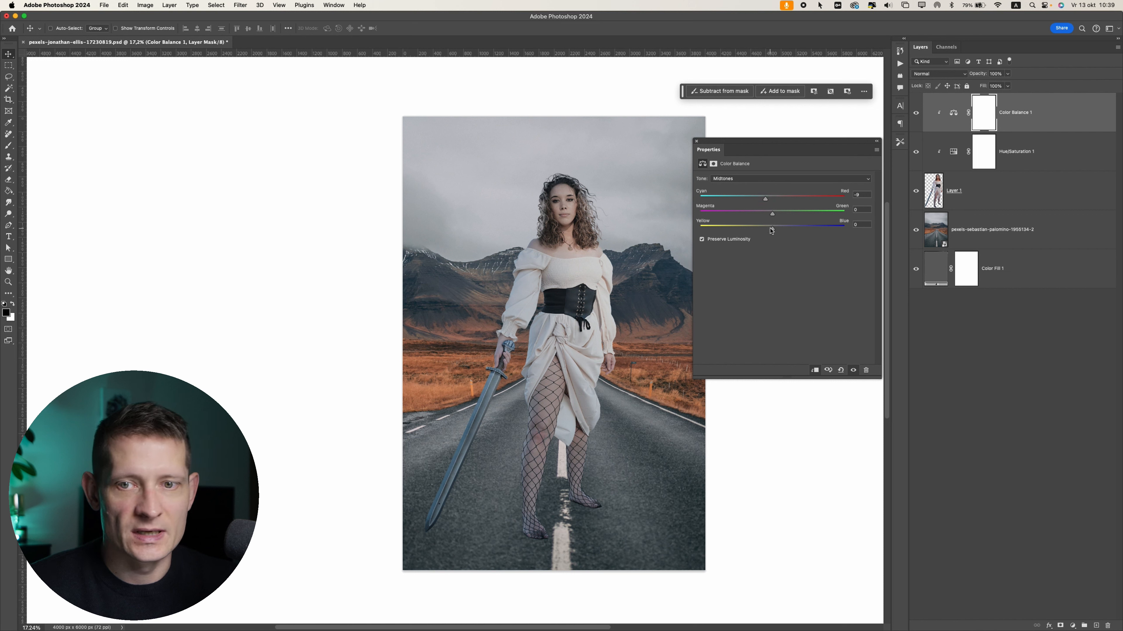
{"action": "left_click_drag", "start_coordinate": [769, 230], "coordinate": [767, 230]}
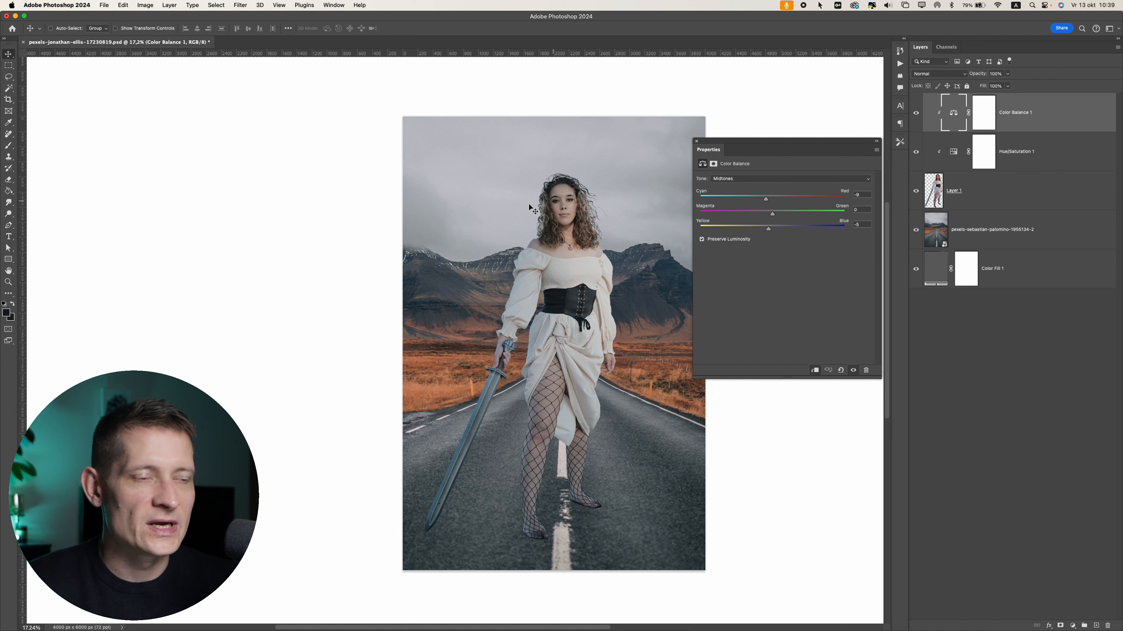
Paint one large soft white spot on a new top layer with the Brush at 100% flow.
{"action": "left_click", "coordinate": [1096, 626]}
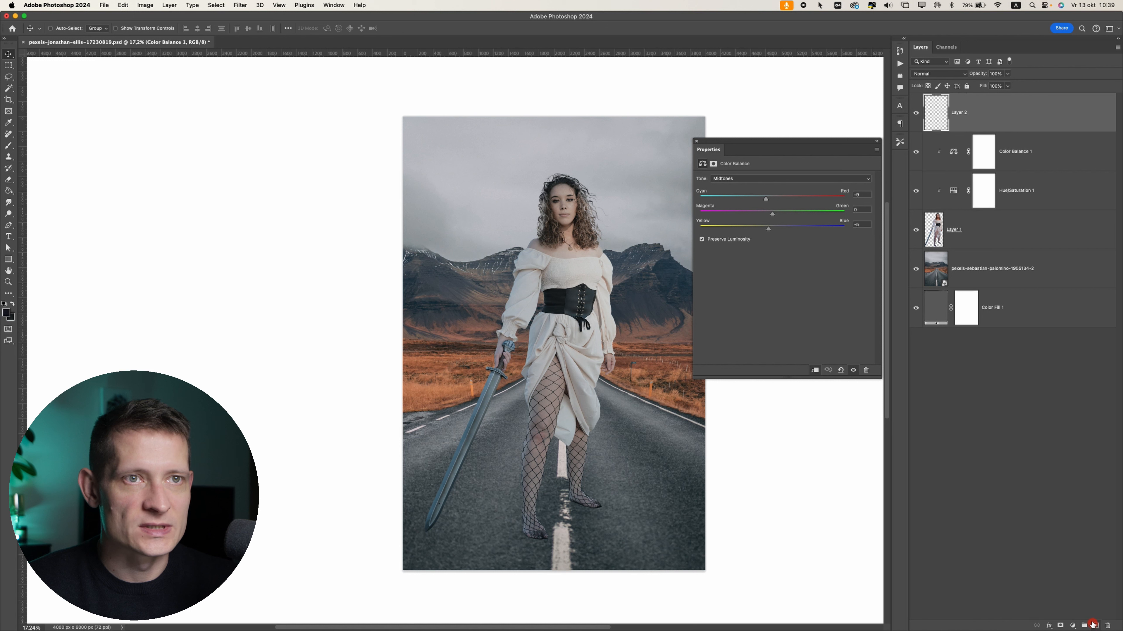
{"action": "left_click", "coordinate": [8, 145]}
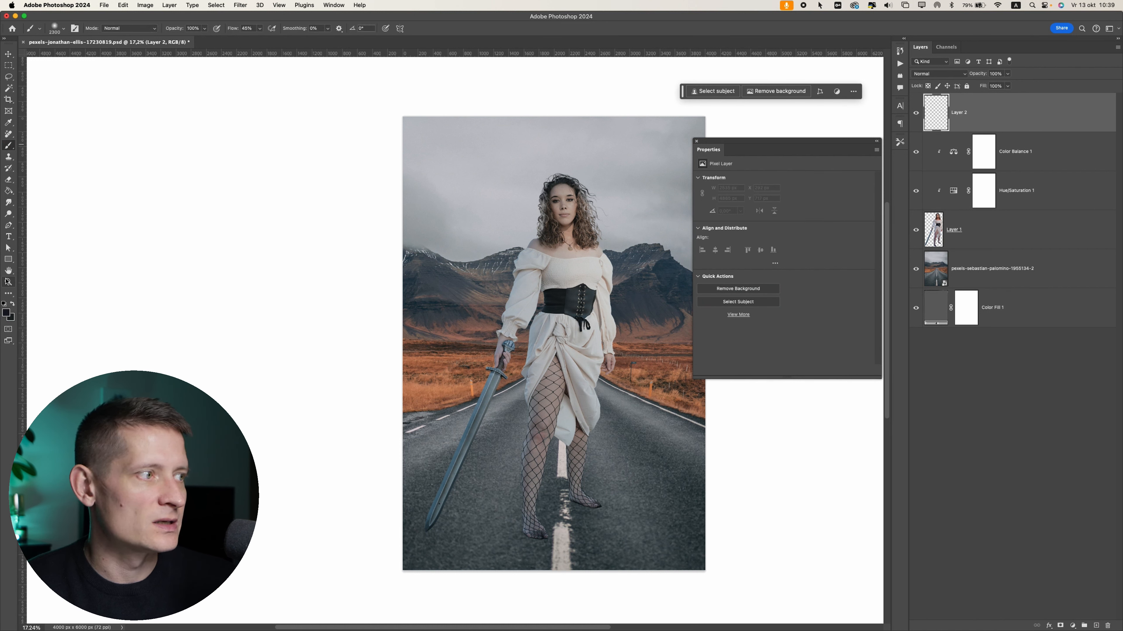
{"action": "left_click", "coordinate": [6, 313]}
{"action": "left_click_drag", "start_coordinate": [791, 192], "coordinate": [743, 92]}
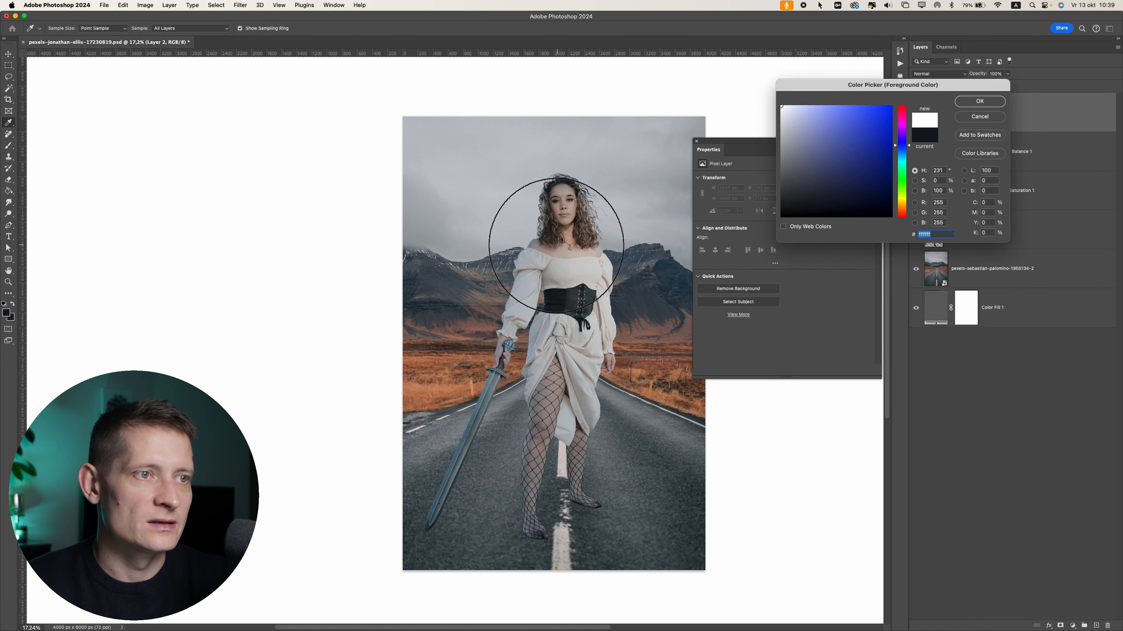
{"action": "key", "text": "Return"}
{"action": "left_click", "coordinate": [260, 29]}
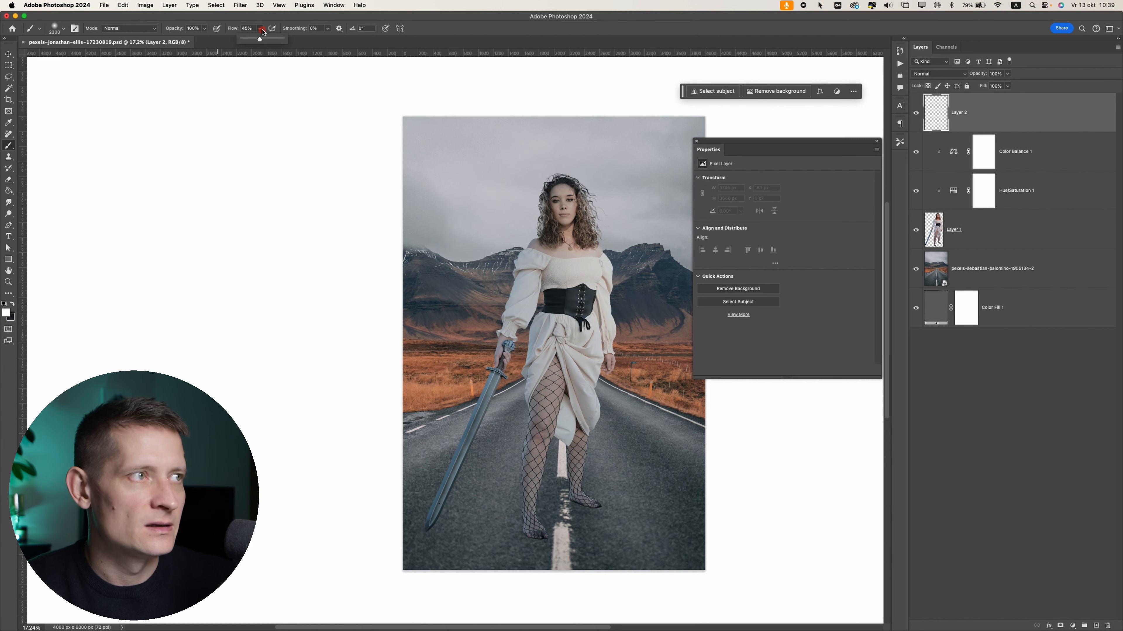
{"action": "left_click_drag", "start_coordinate": [260, 38], "coordinate": [333, 40]}
{"action": "left_click", "coordinate": [350, 18]}
{"action": "key", "text": "["}
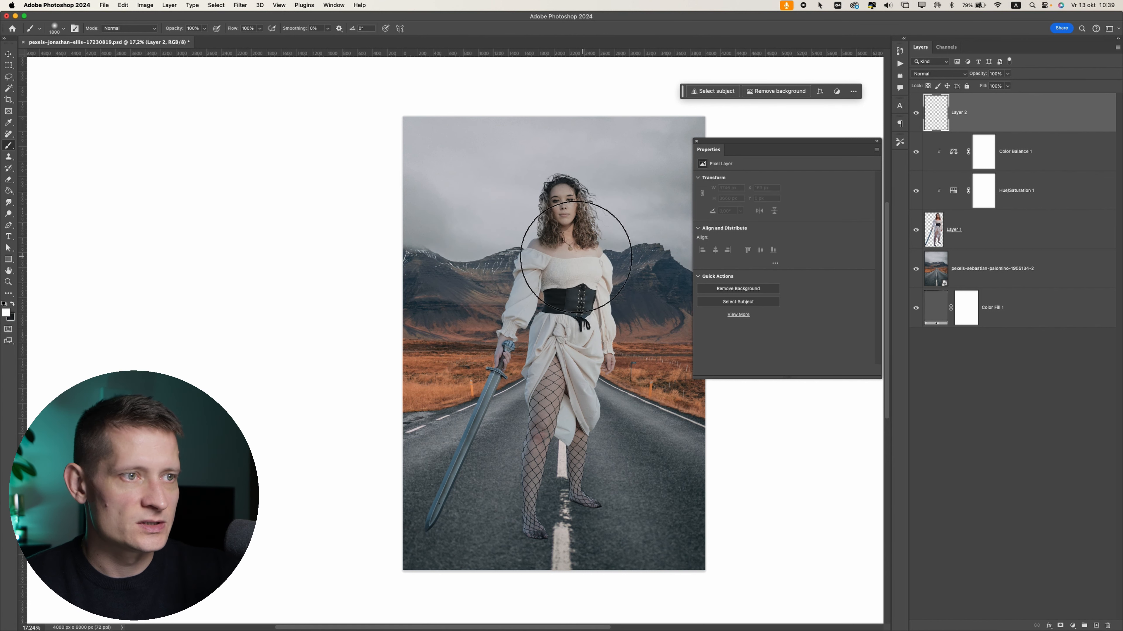
{"action": "left_click", "coordinate": [569, 255]}
Move the white glow to the right edge of the sky beside the woman's head and adjust it with Free Transform.
{"action": "left_click", "coordinate": [7, 55]}
{"action": "left_click_drag", "start_coordinate": [473, 223], "coordinate": [586, 179]}
{"action": "left_click", "coordinate": [697, 142]}
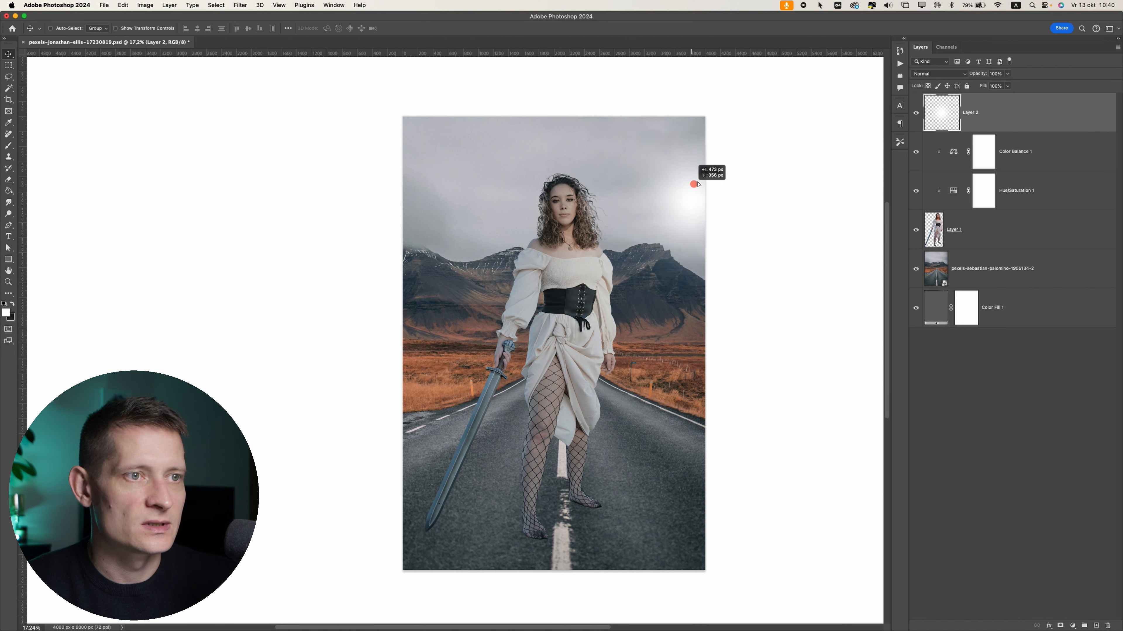
{"action": "key", "text": "super+t"}
{"action": "left_click_drag", "start_coordinate": [606, 282], "coordinate": [698, 228]}
{"action": "key", "text": "Return"}
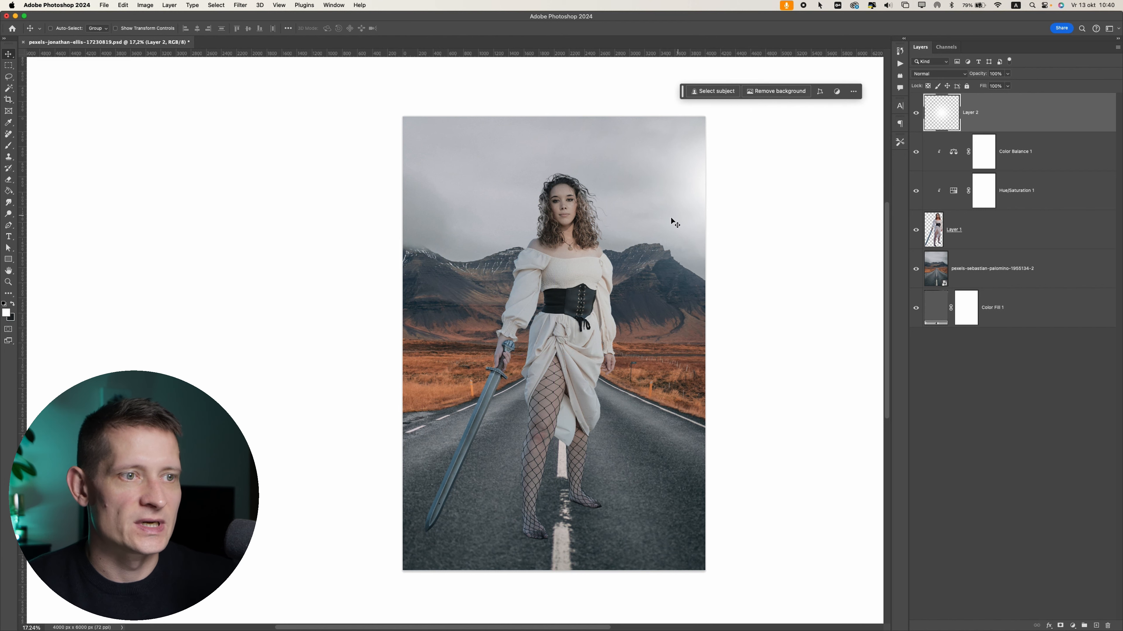
Add a Curves adjustment directly above Color Balance 1 and clip it to the woman's layer.
{"action": "scroll", "coordinate": [646, 266], "scroll_direction": "down", "scroll_amount": 3}
{"action": "scroll", "coordinate": [646, 261], "scroll_direction": "up", "scroll_amount": 8}
{"action": "scroll", "coordinate": [605, 303], "scroll_direction": "down", "scroll_amount": 7}
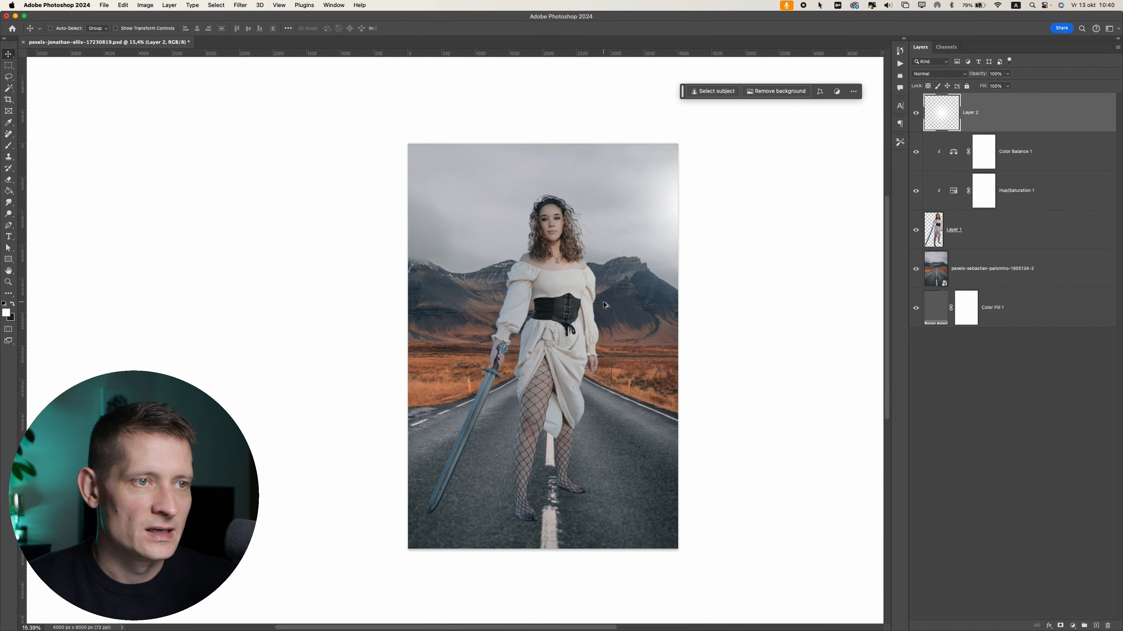
{"action": "left_click", "coordinate": [1019, 199]}
{"action": "left_click", "coordinate": [1025, 156]}
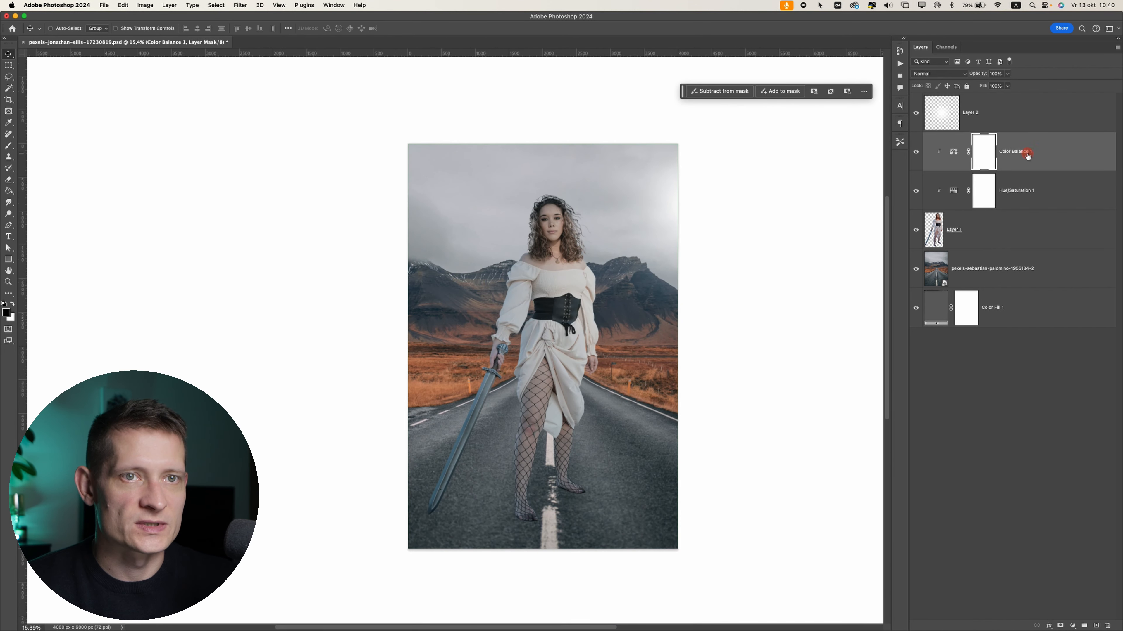
{"action": "left_click", "coordinate": [1072, 626]}
{"action": "left_click", "coordinate": [1082, 522]}
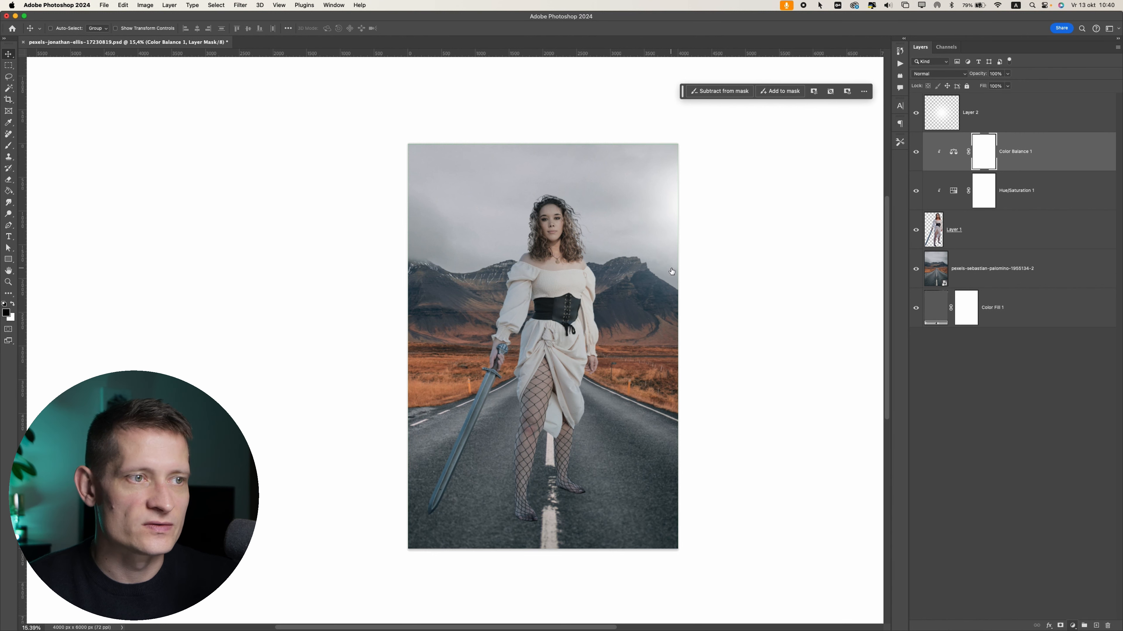
{"action": "left_click", "coordinate": [814, 370]}
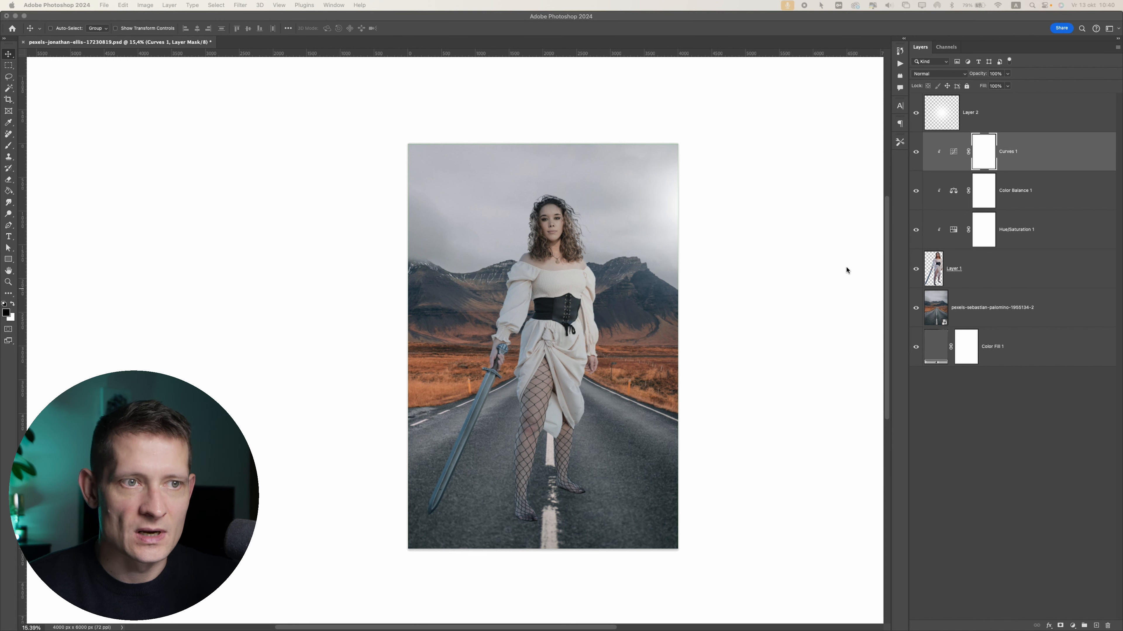
{"action": "left_click", "coordinate": [811, 268]}
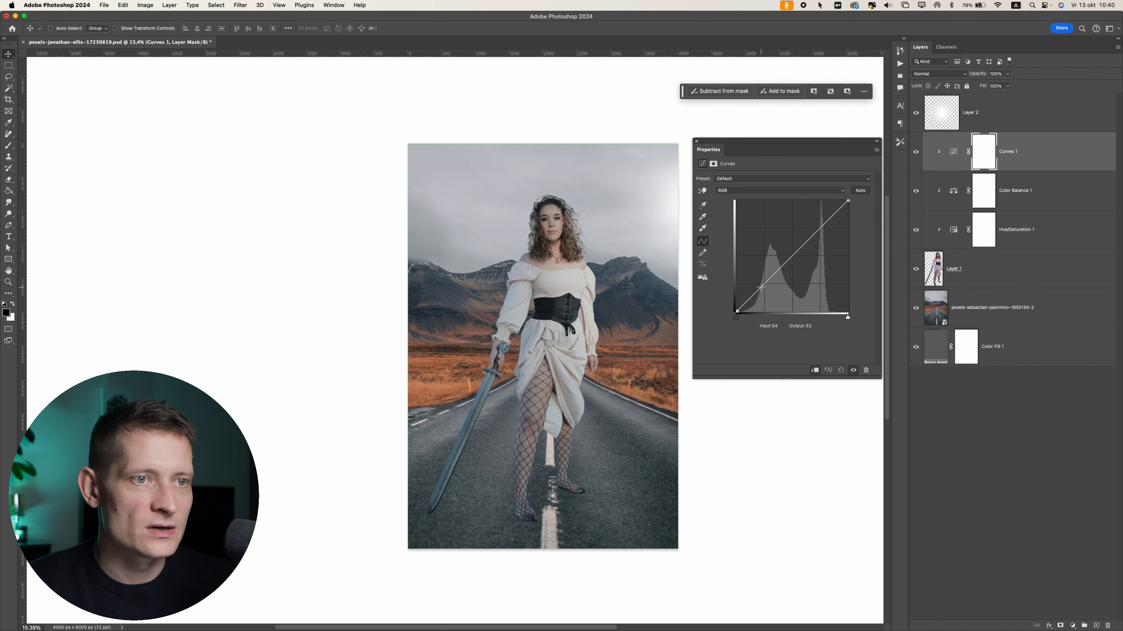
Increase the woman's contrast by lowering the curve's input 54 to output 34 and moving its white point to input 230.
{"action": "left_click_drag", "start_coordinate": [760, 287], "coordinate": [760, 297]}
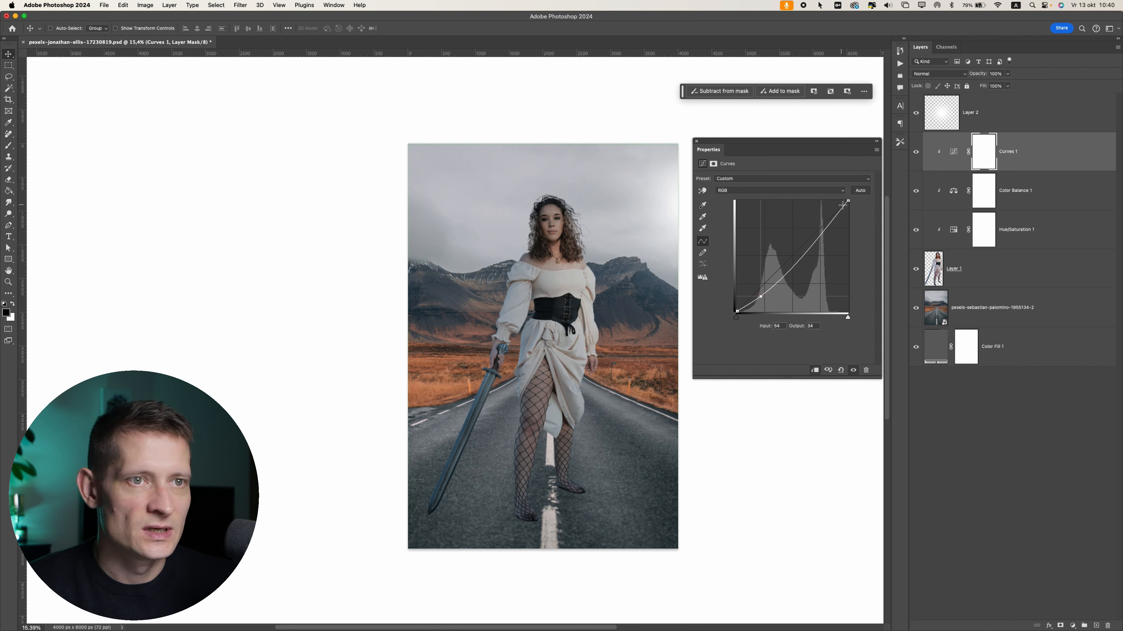
{"action": "left_click_drag", "start_coordinate": [848, 200], "coordinate": [836, 200]}
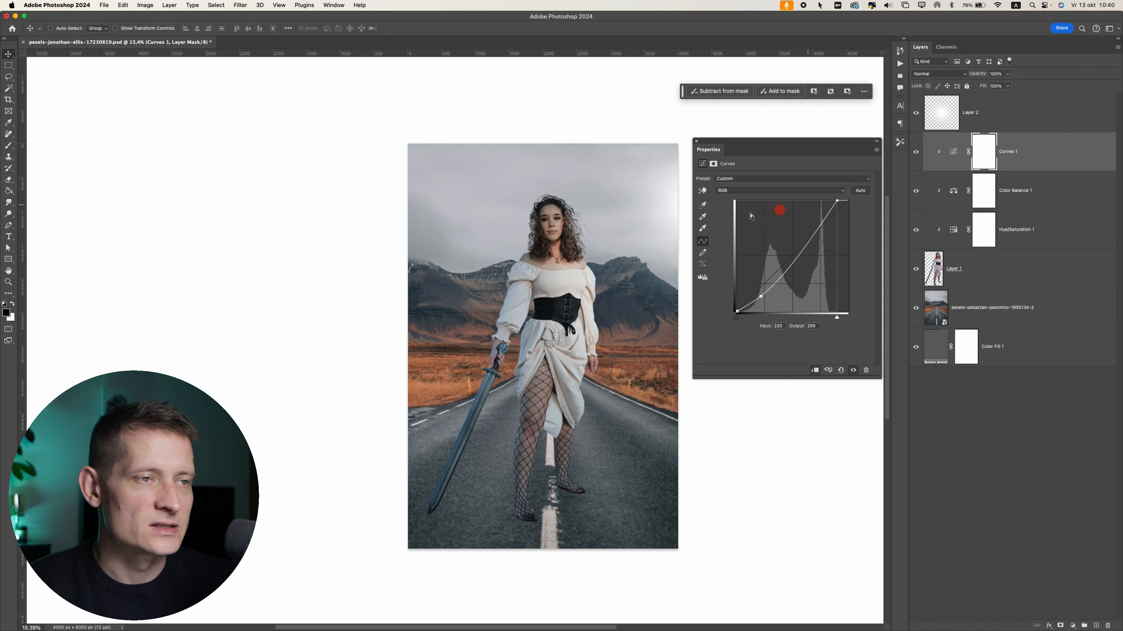
{"action": "scroll", "coordinate": [514, 319], "scroll_direction": "down", "scroll_amount": 8}
{"action": "scroll", "coordinate": [522, 325], "scroll_direction": "up", "scroll_amount": 10}
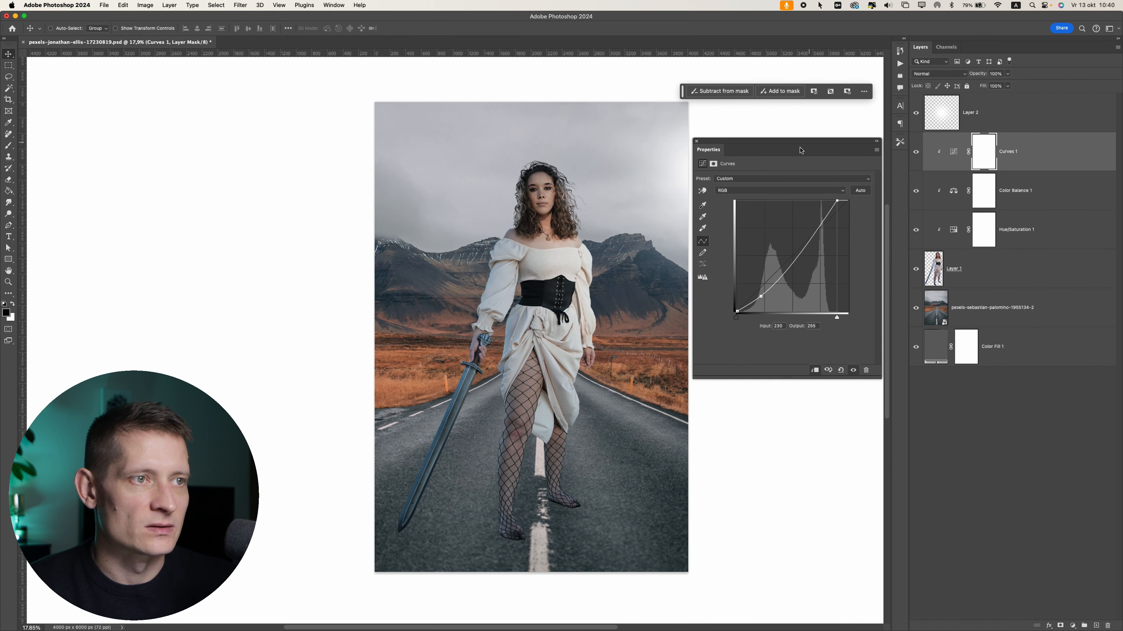
Move the curve's shadow point to input 58, output 42, and shift the white glow in the sky further right.
{"action": "left_click_drag", "start_coordinate": [760, 297], "coordinate": [762, 292]}
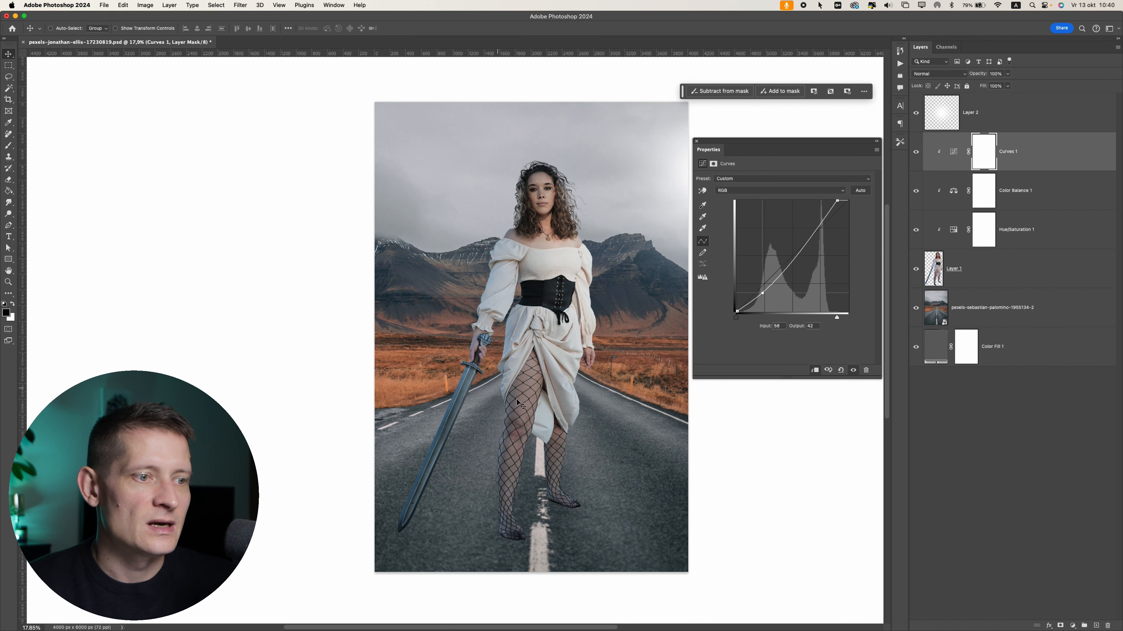
{"action": "scroll", "coordinate": [528, 432], "scroll_direction": "down", "scroll_amount": 1}
{"action": "left_click", "coordinate": [1042, 116]}
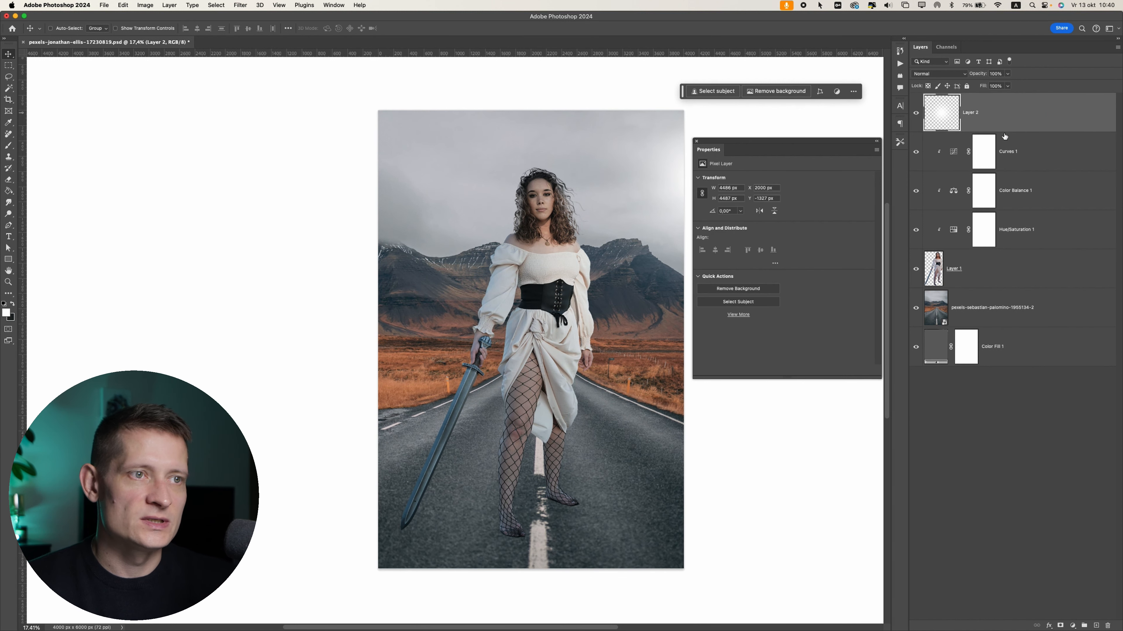
{"action": "left_click_drag", "start_coordinate": [626, 222], "coordinate": [680, 219]}
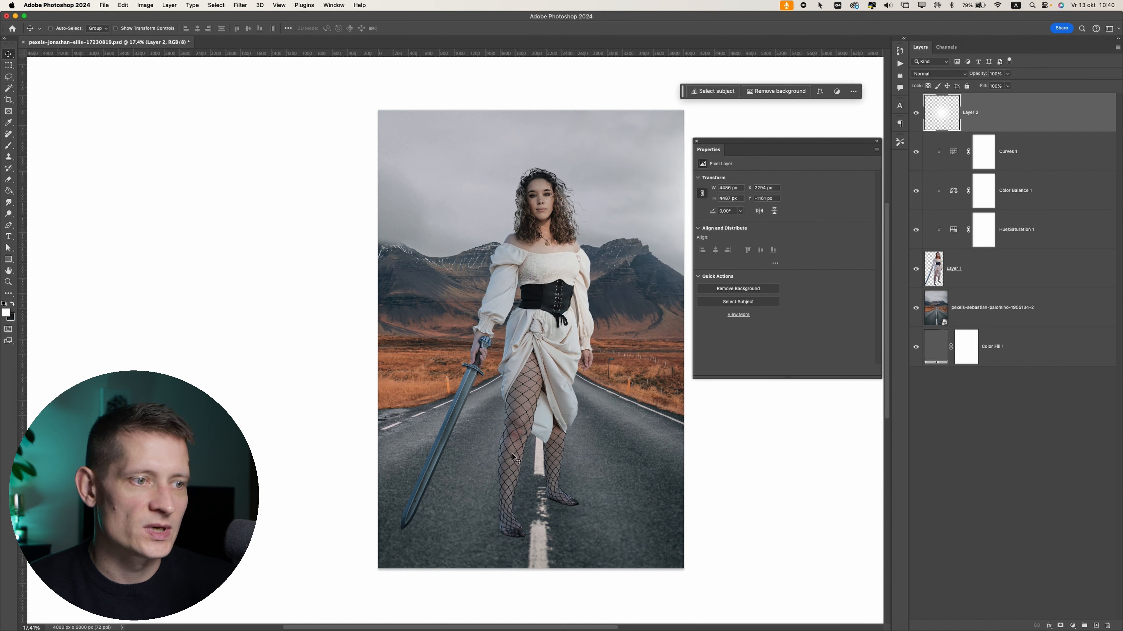
Add a new layer directly above the road background and set the brush colour to near-black #1a1f20, darkened from a sampled road tone.
{"action": "left_click", "coordinate": [1006, 309]}
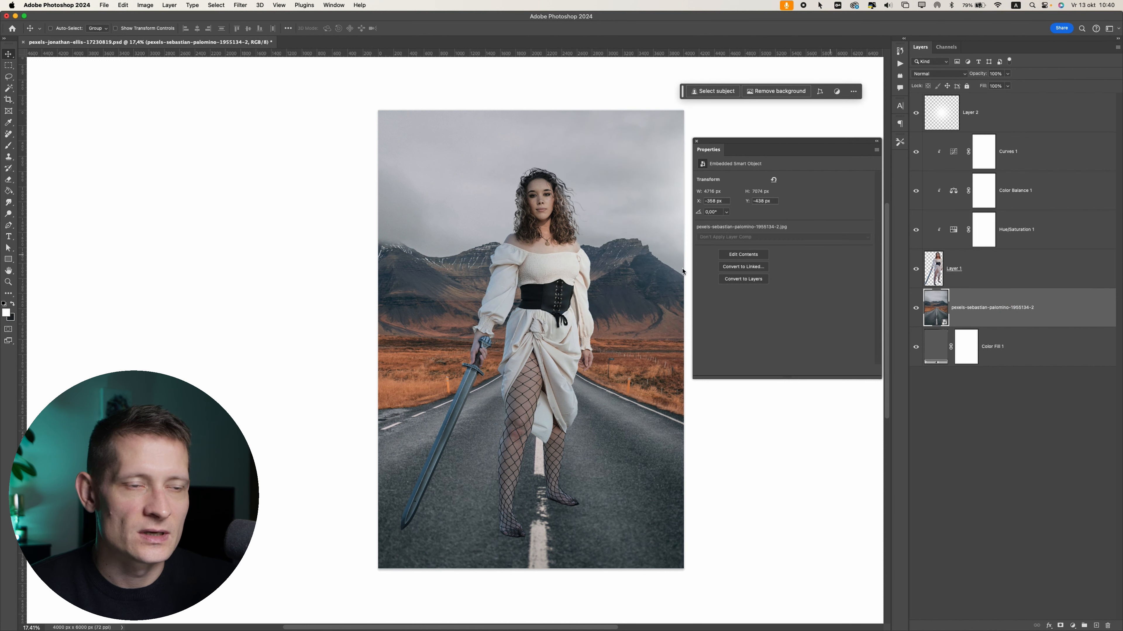
{"action": "left_click", "coordinate": [1096, 625]}
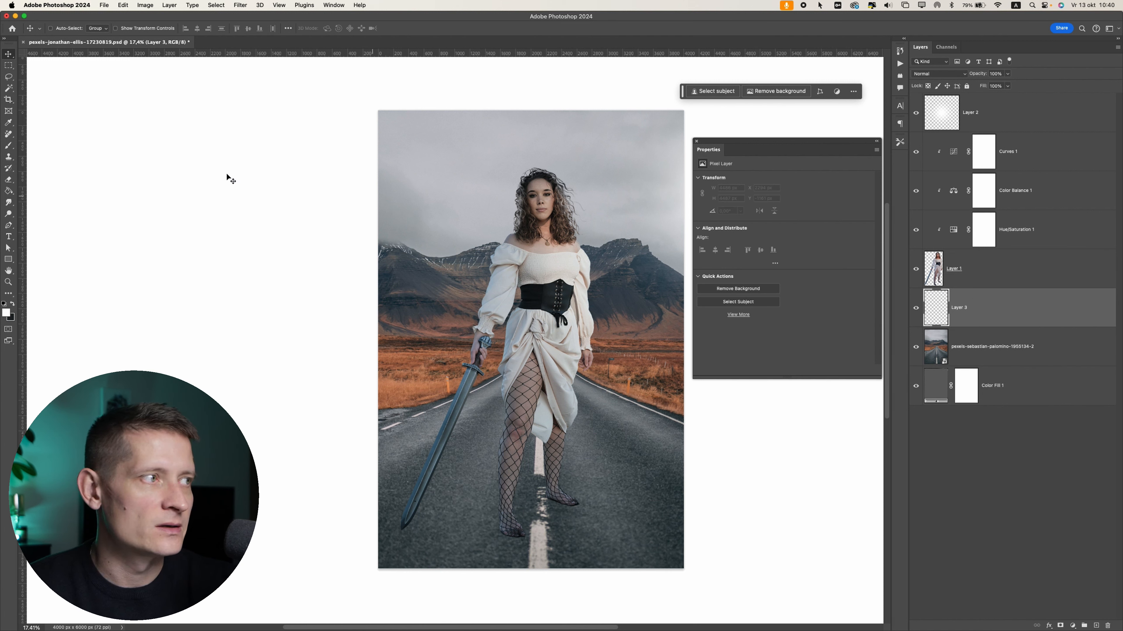
{"action": "left_click", "coordinate": [8, 145]}
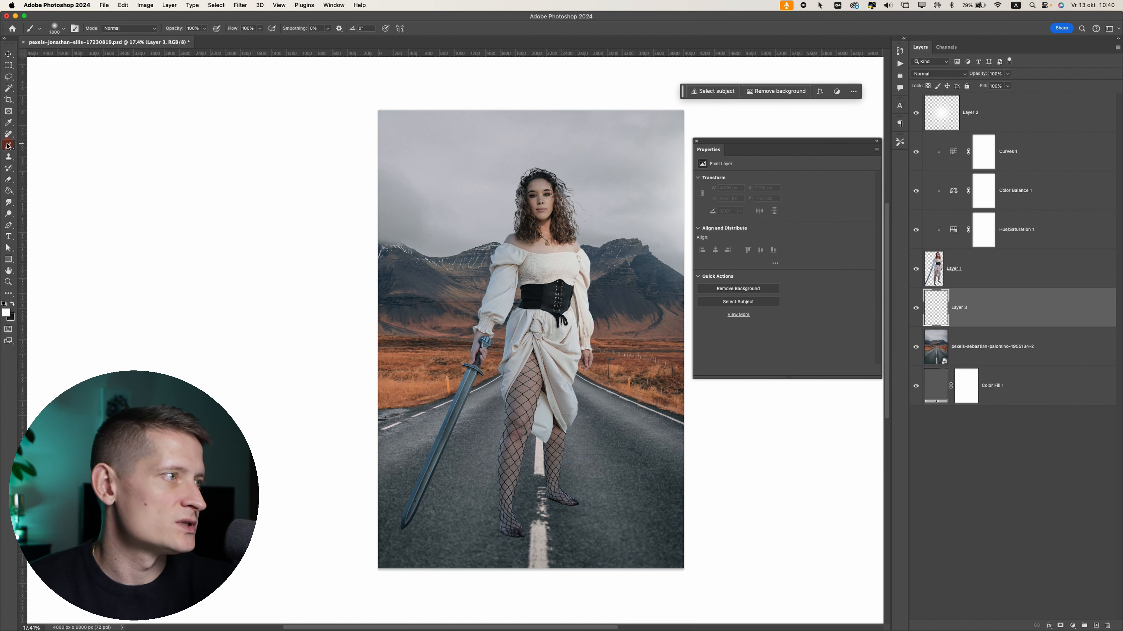
{"action": "left_click", "coordinate": [6, 313]}
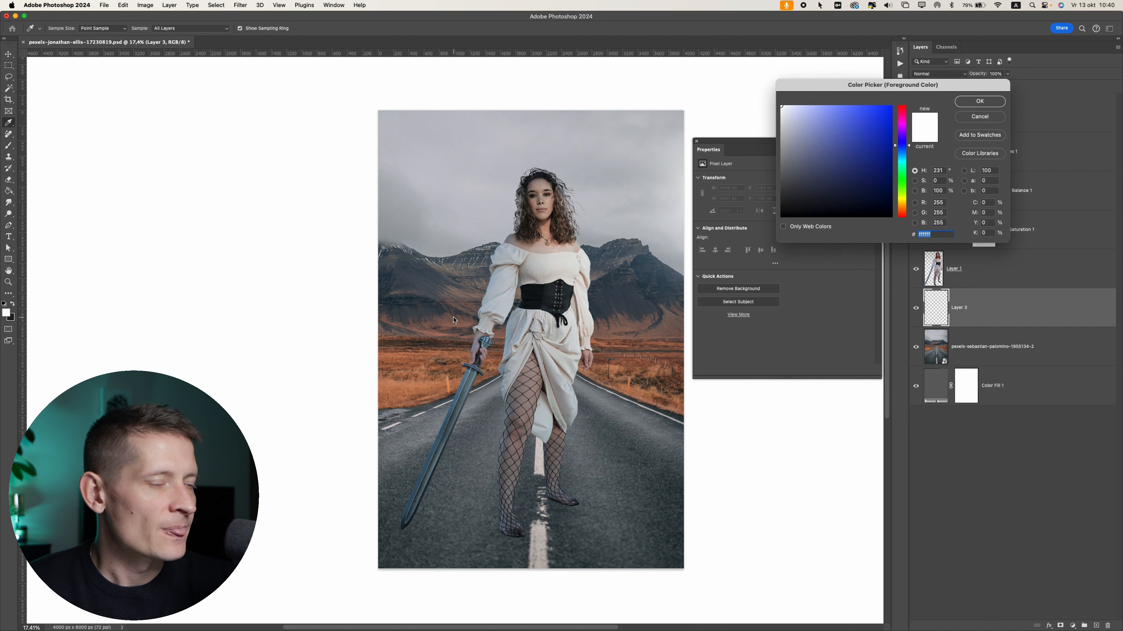
{"action": "left_click", "coordinate": [557, 509]}
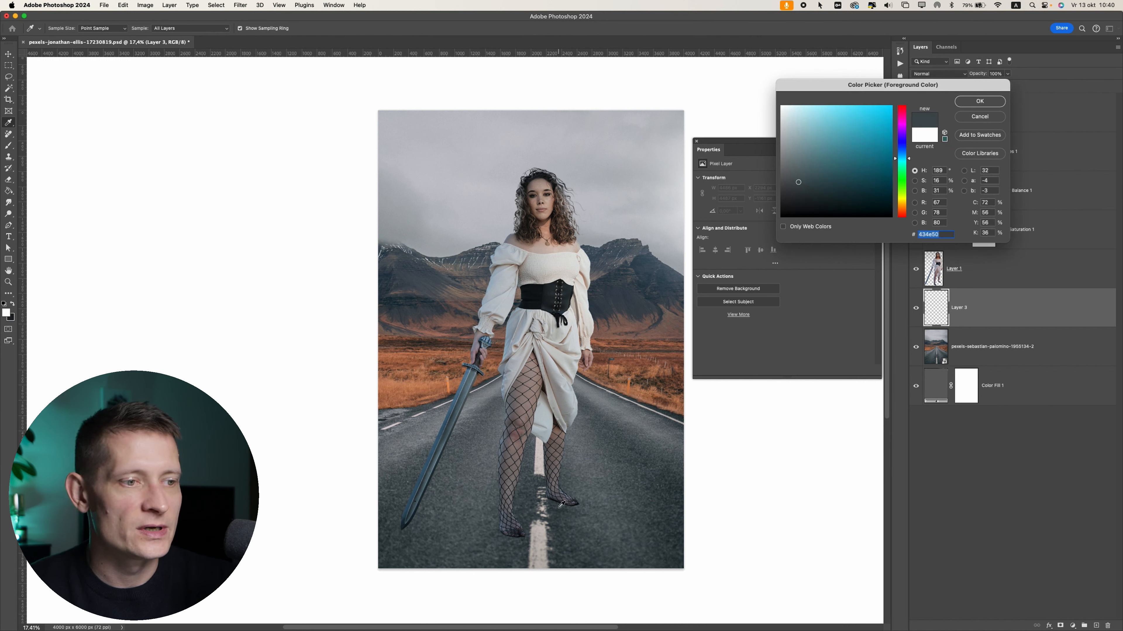
{"action": "left_click_drag", "start_coordinate": [801, 189], "coordinate": [801, 203]}
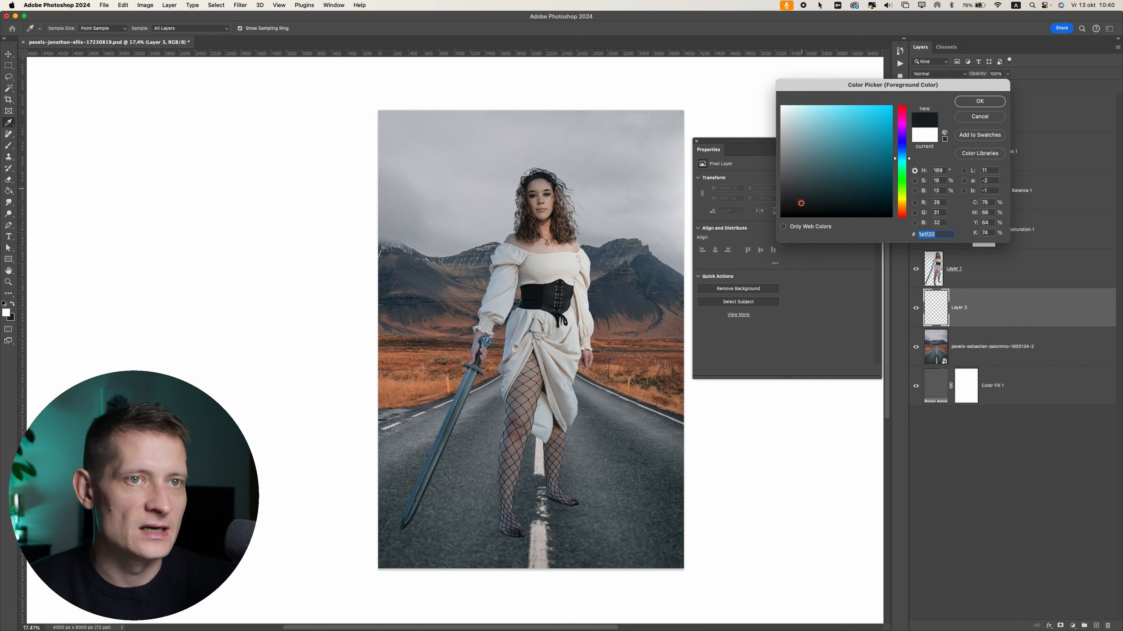
{"action": "key", "text": "Return"}
{"action": "key", "text": "b"}
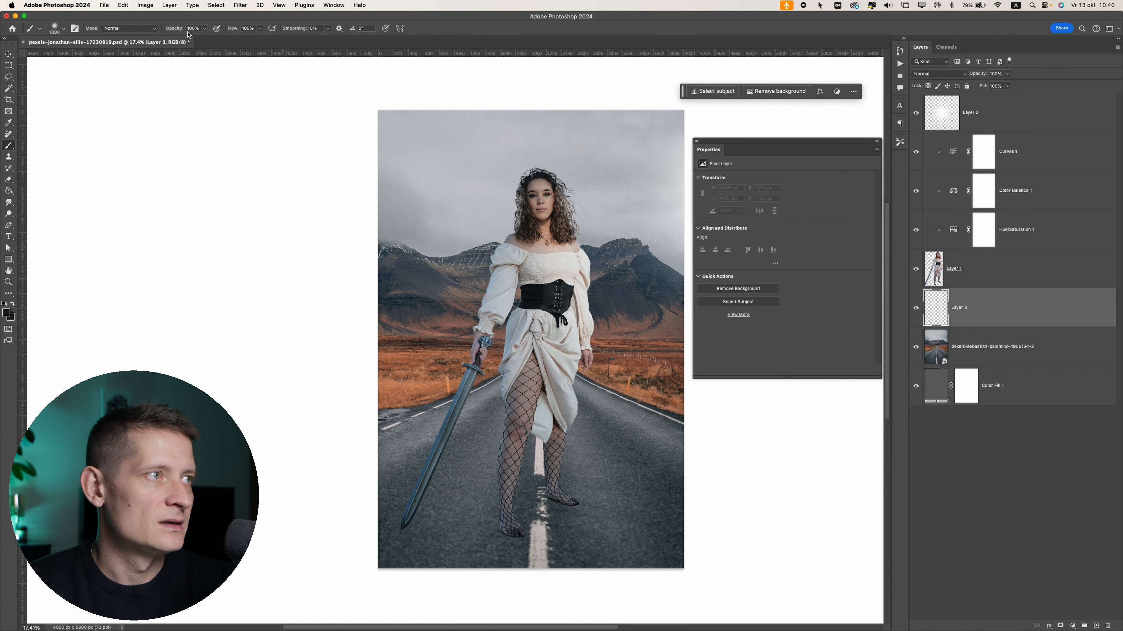
Set the soft round brush to 5% flow with a smaller tip and change the new layer's blend mode to Multiply.
{"action": "left_click", "coordinate": [249, 26]}
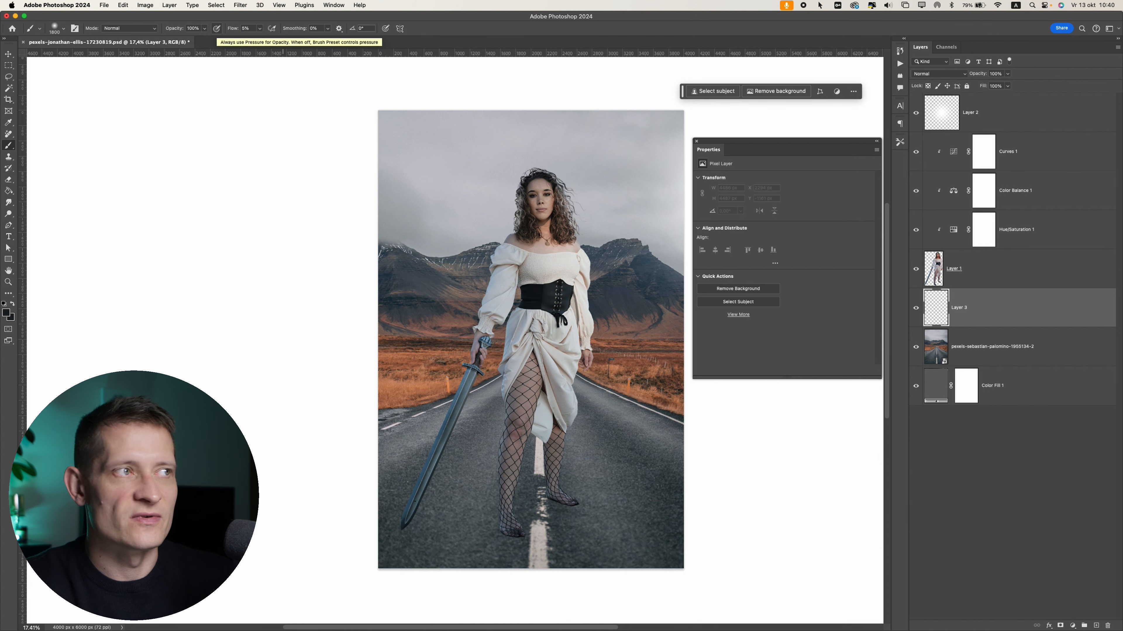
{"action": "left_click", "coordinate": [63, 28]}
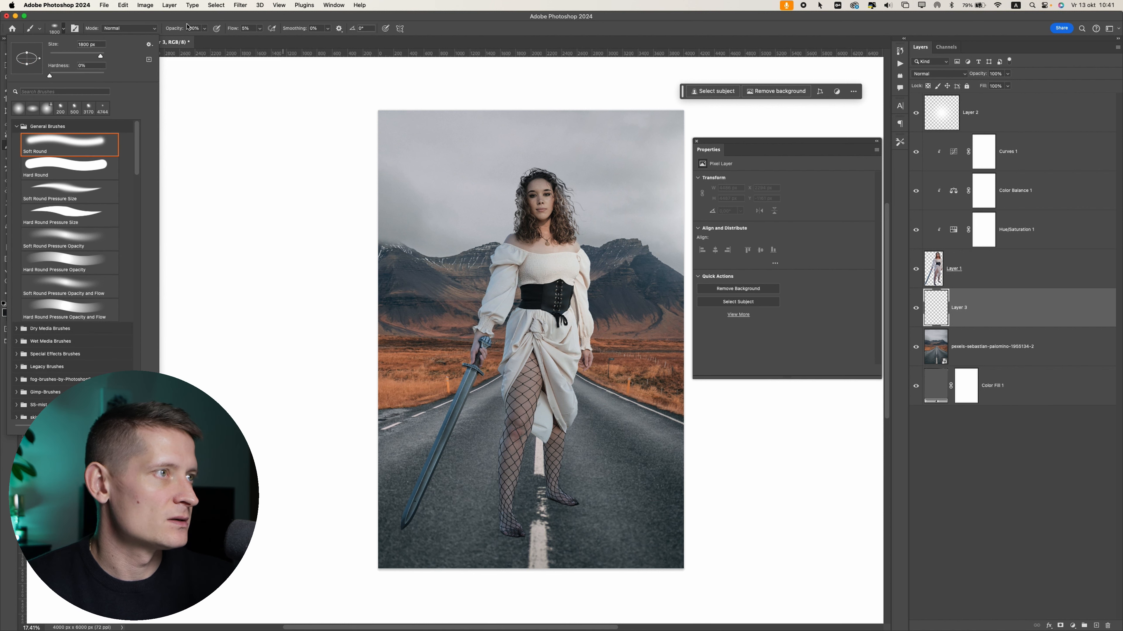
{"action": "left_click", "coordinate": [233, 20]}
{"action": "key", "text": "["}
{"action": "key", "text": "["}
{"action": "key", "text": "["}
{"action": "key", "text": "["}
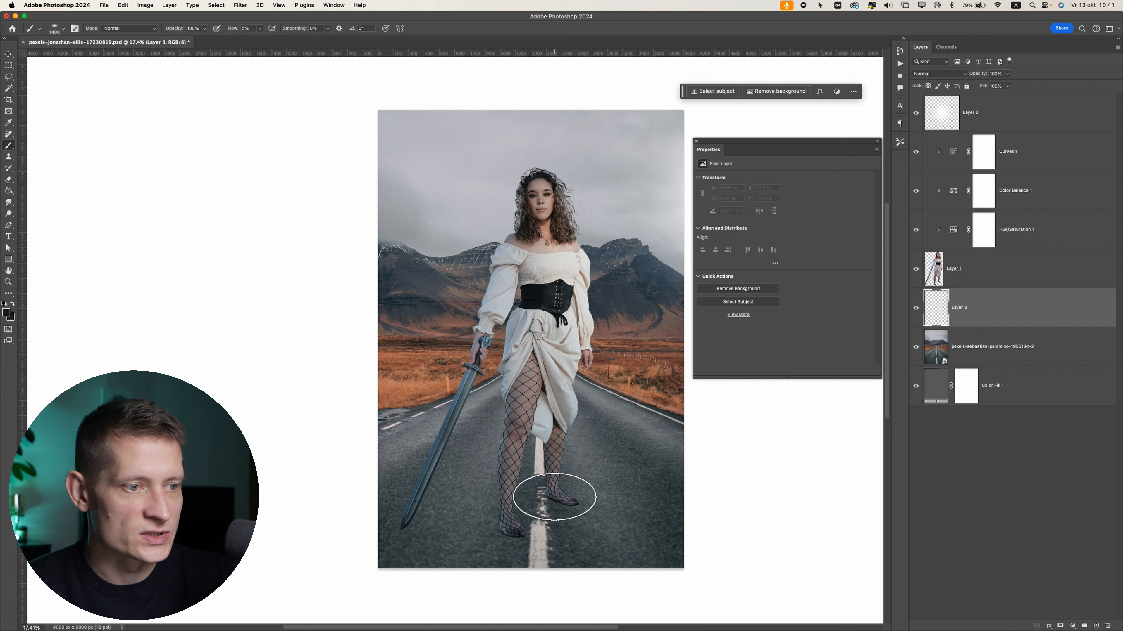
{"action": "key", "text": "["}
{"action": "key", "text": "["}
{"action": "key", "text": "["}
{"action": "key", "text": "["}
{"action": "key", "text": "["}
{"action": "key", "text": "["}
{"action": "key", "text": "["}
{"action": "left_click", "coordinate": [925, 75]}
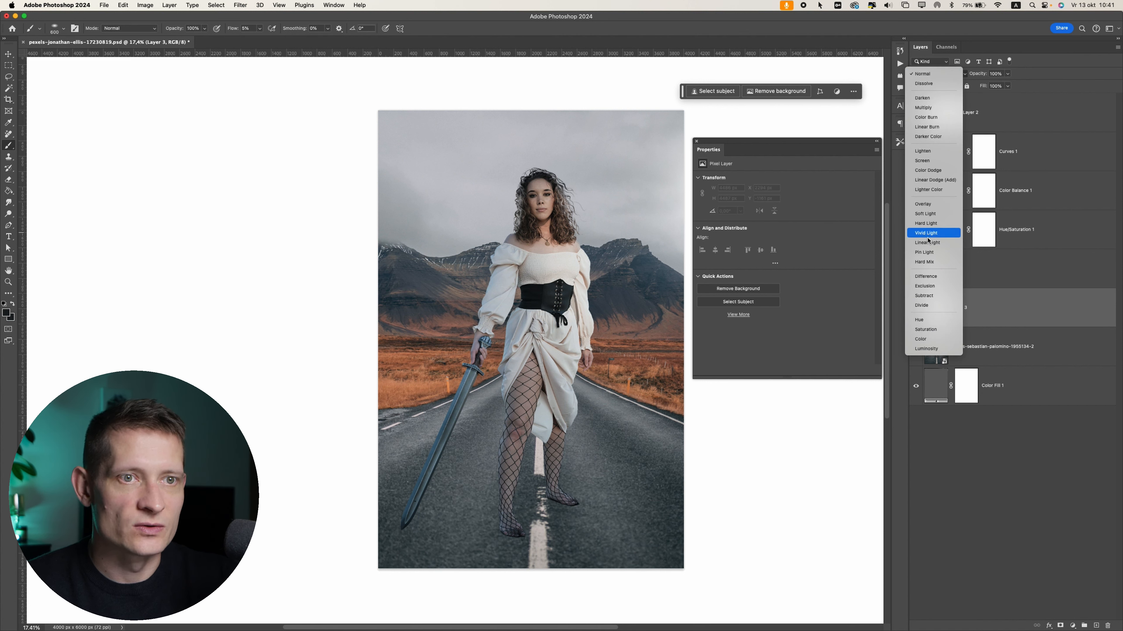
{"action": "left_click", "coordinate": [943, 108]}
Paint dark contact shadows on the road directly under both of the woman's feet with a small soft brush.
{"action": "key", "text": "bracketleft"}
{"action": "key", "text": "bracketleft"}
{"action": "key", "text": "bracketleft"}
{"action": "key", "text": "bracketleft"}
{"action": "key", "text": "bracketleft"}
{"action": "key", "text": "bracketleft"}
{"action": "key", "text": "bracketleft"}
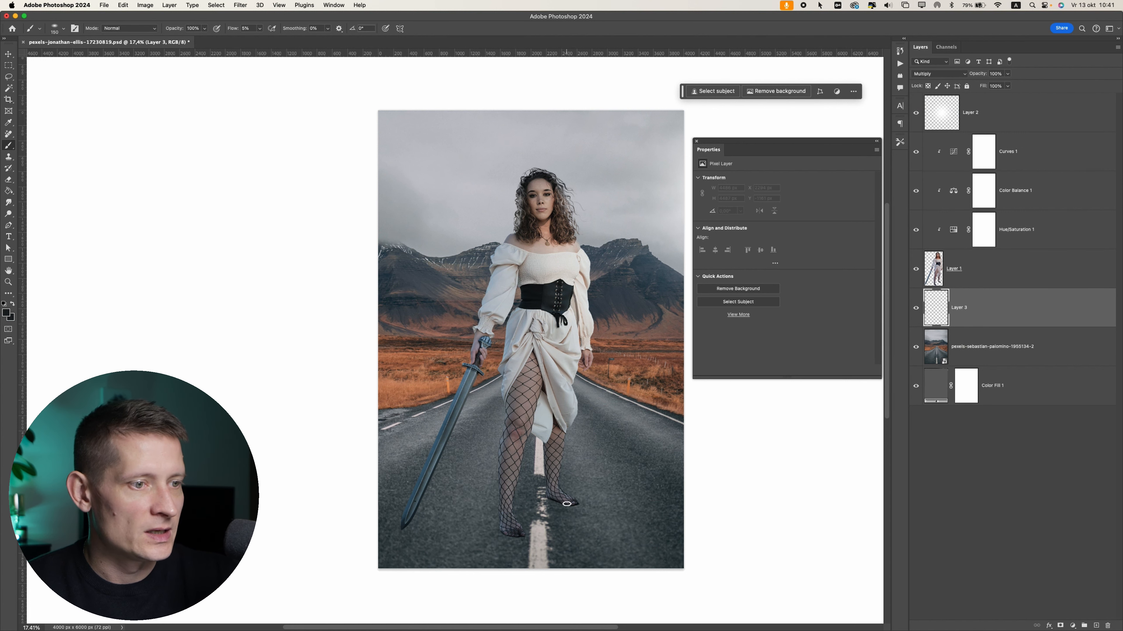
{"action": "left_click", "coordinate": [552, 500]}
{"action": "scroll", "coordinate": [552, 500], "scroll_direction": "up", "scroll_amount": 2}
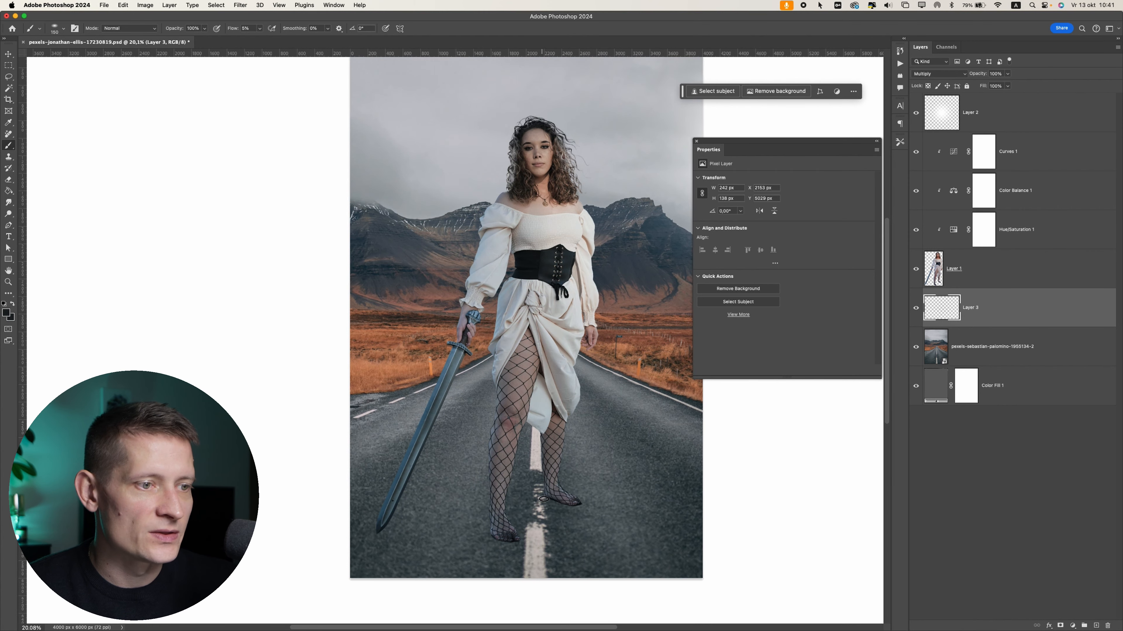
{"action": "mouse_move", "coordinate": [553, 499]}
{"action": "left_mouse_down"}
{"action": "mouse_move", "coordinate": [515, 497]}
{"action": "mouse_move", "coordinate": [574, 508]}
{"action": "left_mouse_up"}
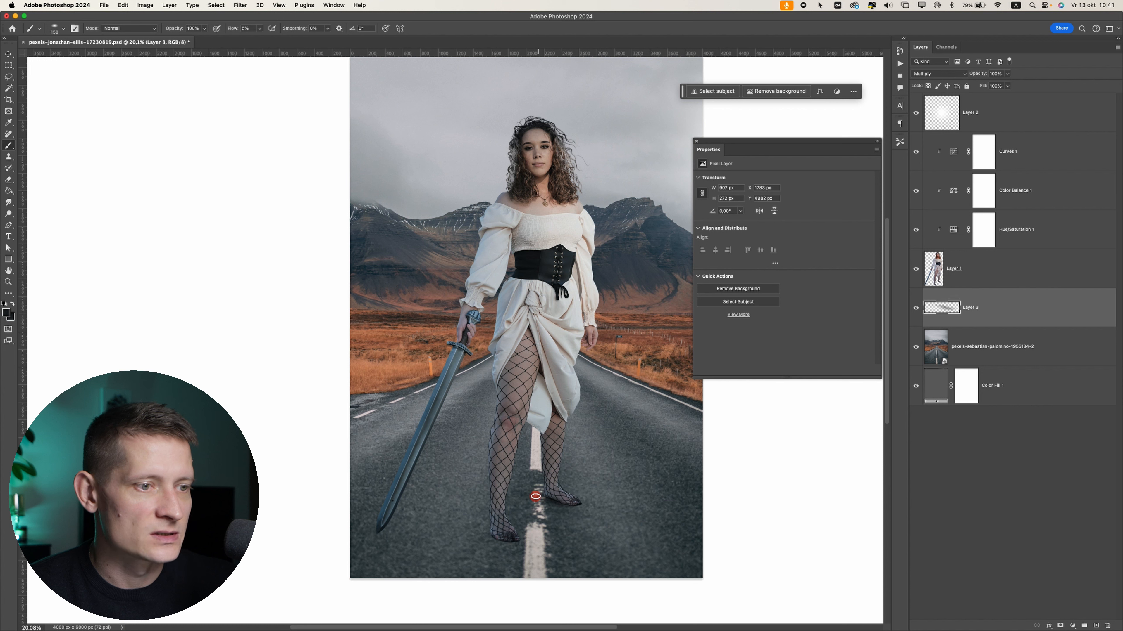
{"action": "left_click_drag", "start_coordinate": [482, 535], "coordinate": [506, 535]}
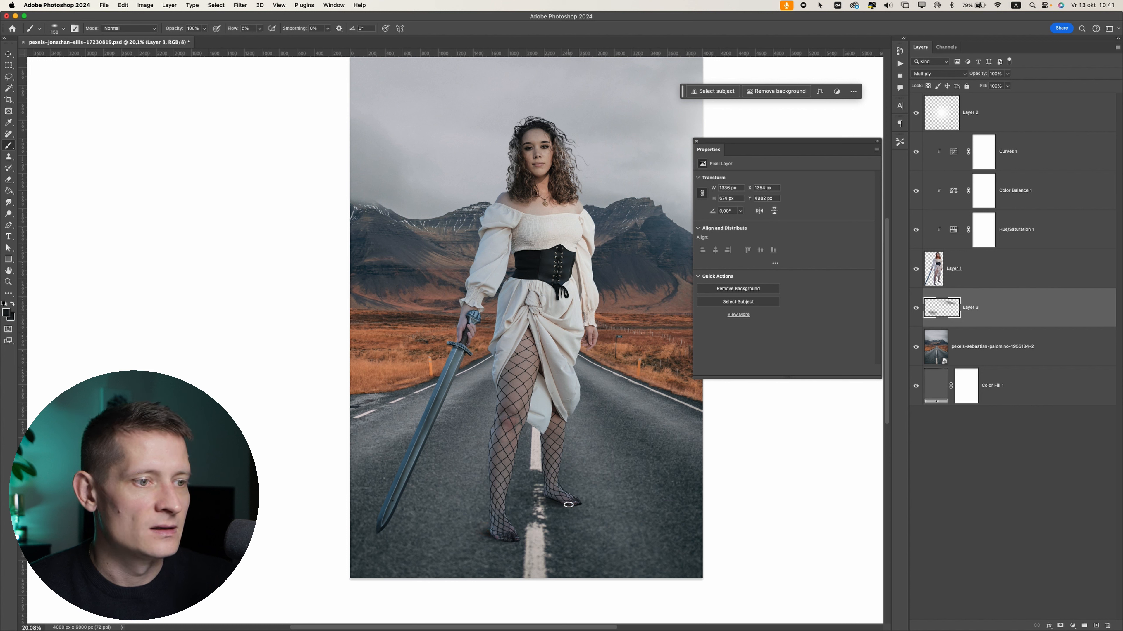
Add another new layer above the foot-shadow layer and set its blend mode to Multiply.
{"action": "left_click", "coordinate": [1096, 625]}
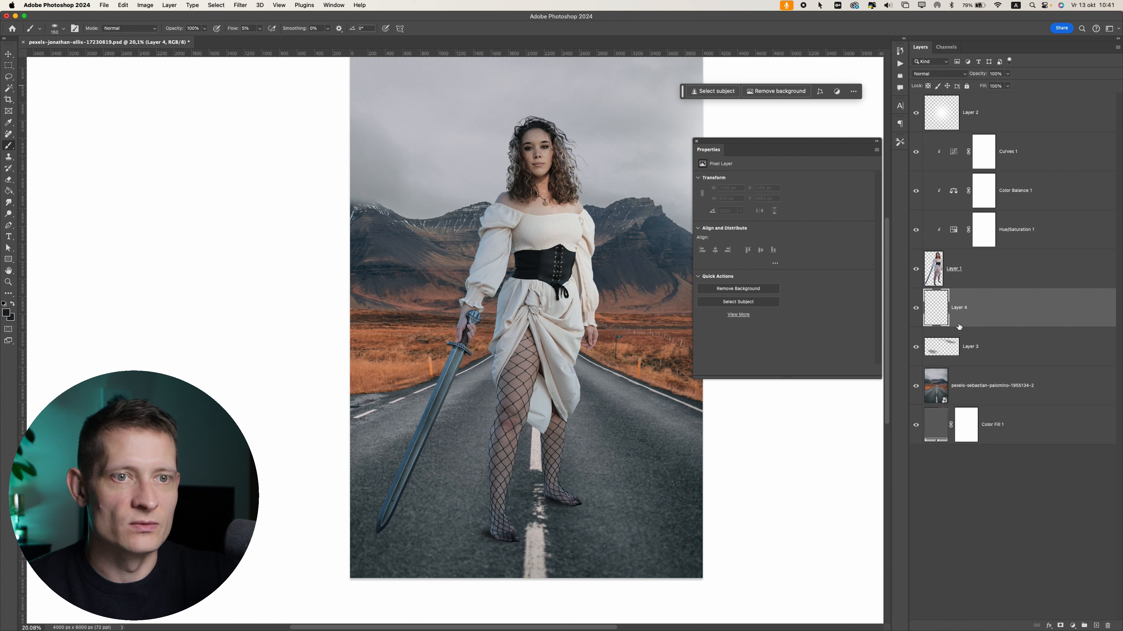
{"action": "left_click", "coordinate": [946, 74]}
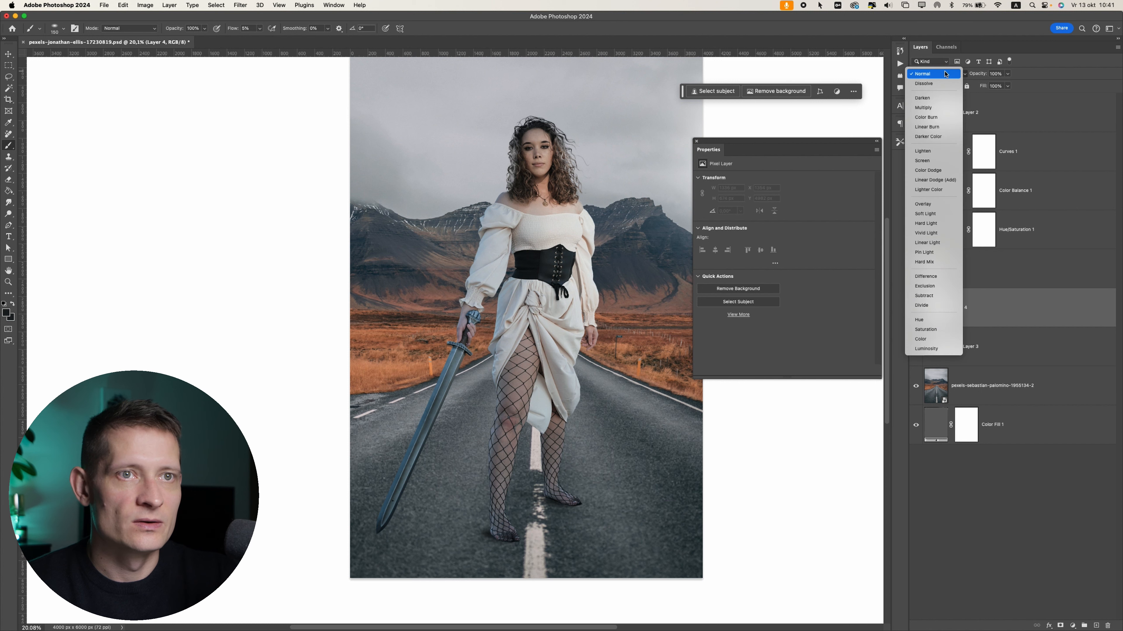
{"action": "left_click", "coordinate": [945, 100]}
Paint a faint, broad cast shadow on the road from the feet toward the sword with a larger brush at 3% flow.
{"action": "key", "text": "bracketright"}
{"action": "left_click_drag", "start_coordinate": [539, 509], "coordinate": [398, 511]}
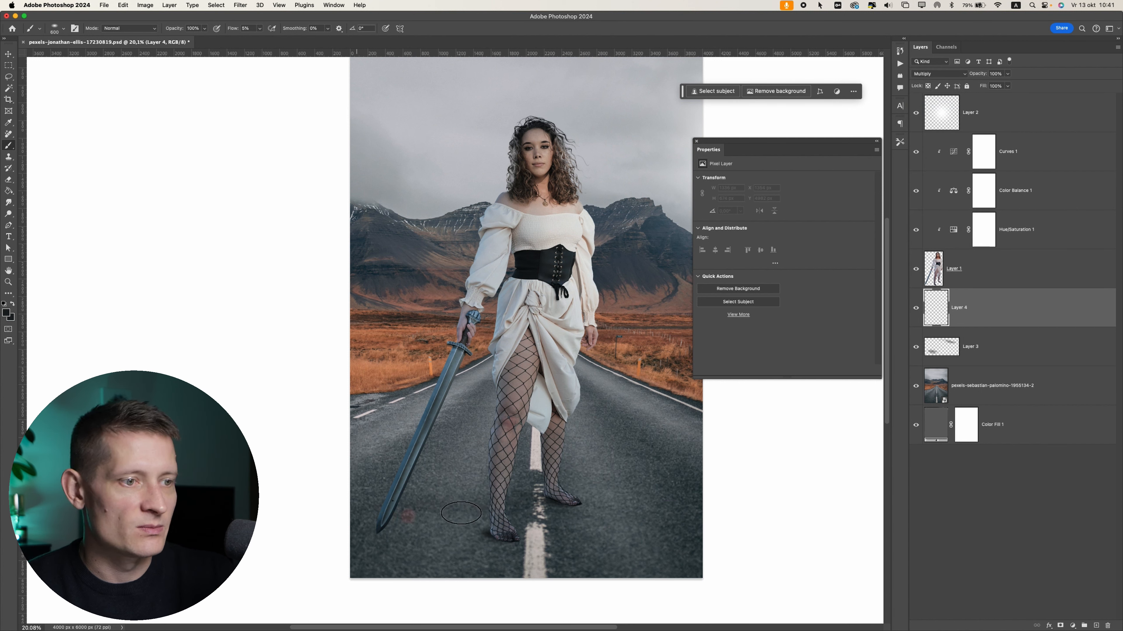
{"action": "key", "text": "super+z"}
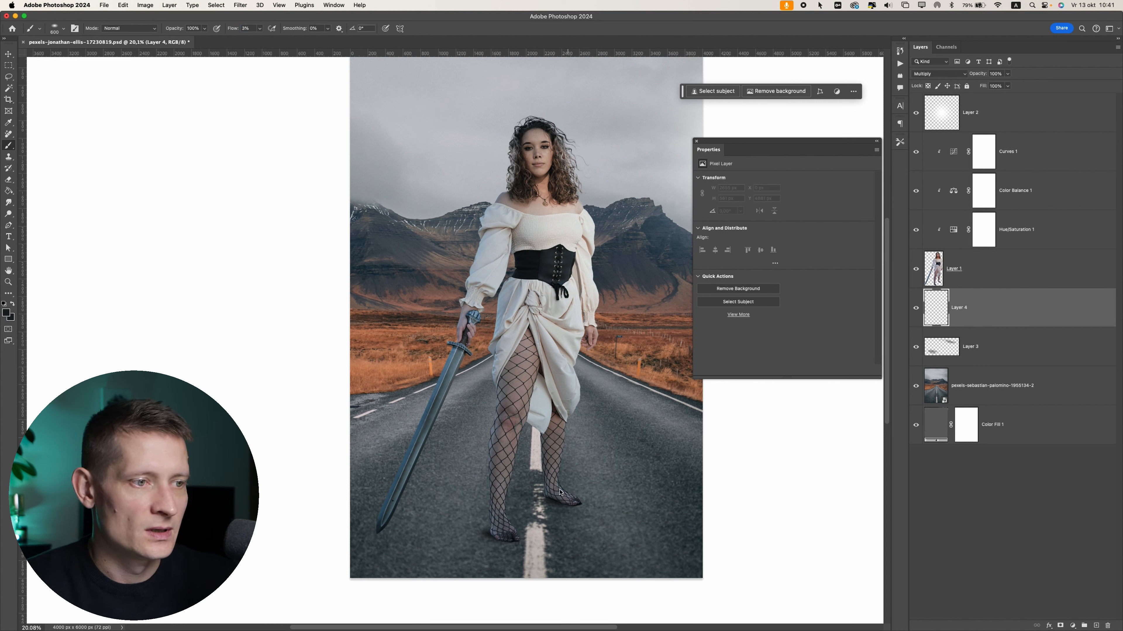
{"action": "mouse_move", "coordinate": [540, 508]}
{"action": "left_mouse_down"}
{"action": "mouse_move", "coordinate": [395, 507]}
{"action": "mouse_move", "coordinate": [537, 508]}
{"action": "mouse_move", "coordinate": [412, 512]}
{"action": "mouse_move", "coordinate": [457, 502]}
{"action": "mouse_move", "coordinate": [377, 533]}
{"action": "mouse_move", "coordinate": [489, 513]}
{"action": "left_mouse_up"}
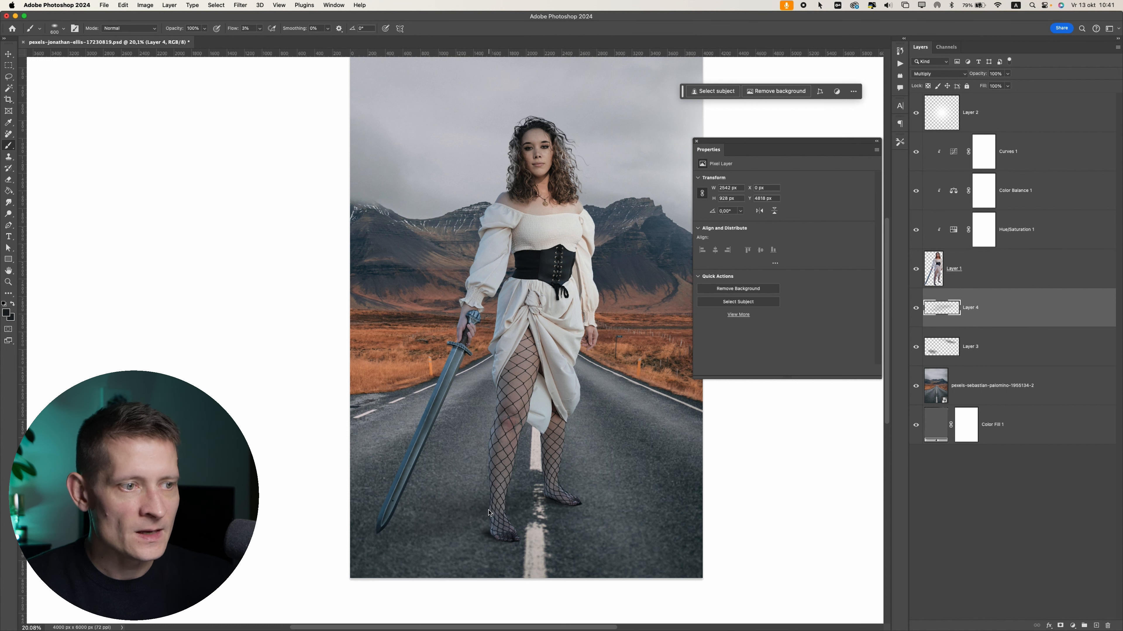
Build up the cast shadow between the woman's front foot and the sword with a larger brush, undoing the excess stroke.
{"action": "scroll", "coordinate": [490, 513], "scroll_direction": "down", "scroll_amount": 2}
{"action": "key", "text": "bracketright"}
{"action": "key", "text": "bracketright"}
{"action": "key", "text": "bracketright"}
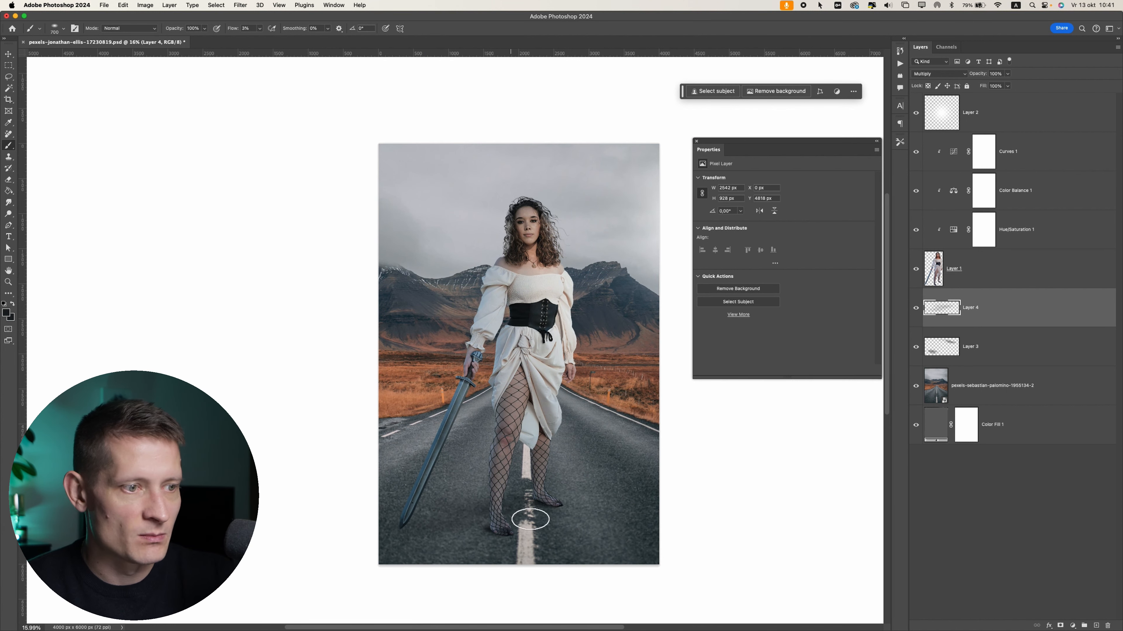
{"action": "left_click_drag", "start_coordinate": [468, 517], "coordinate": [449, 504]}
{"action": "mouse_move", "coordinate": [518, 513]}
{"action": "left_mouse_down"}
{"action": "mouse_move", "coordinate": [471, 543]}
{"action": "mouse_move", "coordinate": [437, 545]}
{"action": "left_mouse_up"}
{"action": "key", "text": "super+z"}
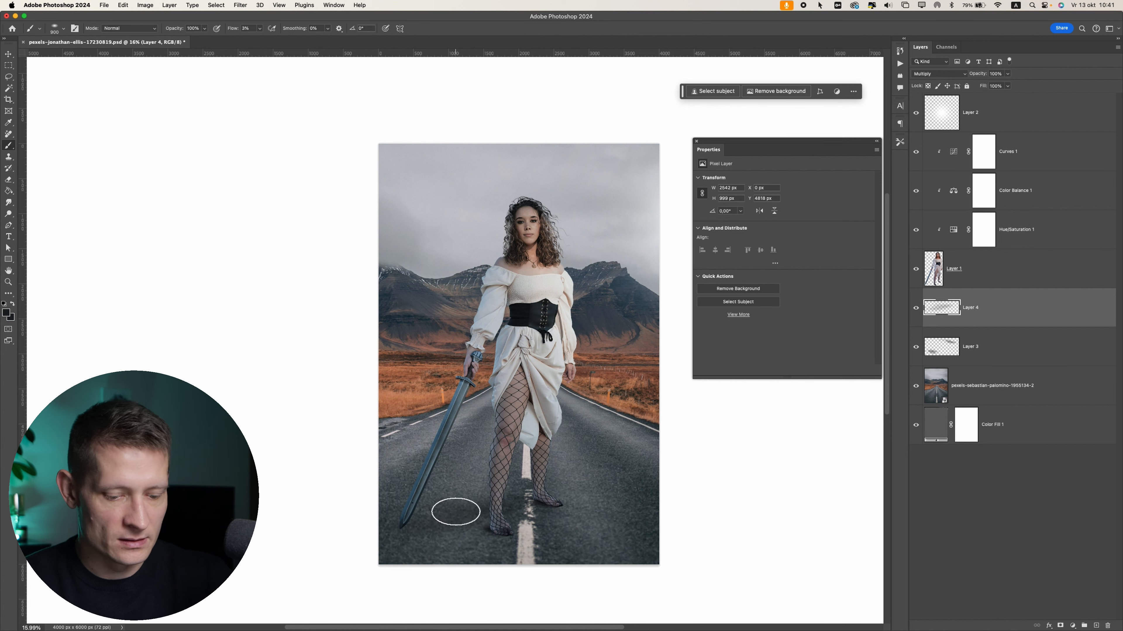
Spread the soft shadow around the sword tip and behind the woman's legs with a further enlarged brush.
{"action": "key", "text": "bracketright"}
{"action": "key", "text": "bracketright"}
{"action": "key", "text": "bracketright"}
{"action": "key", "text": "bracketright"}
{"action": "mouse_move", "coordinate": [433, 531]}
{"action": "left_mouse_down"}
{"action": "mouse_move", "coordinate": [522, 516]}
{"action": "mouse_move", "coordinate": [417, 523]}
{"action": "left_mouse_up"}
{"action": "mouse_move", "coordinate": [539, 428]}
{"action": "left_mouse_down"}
{"action": "mouse_move", "coordinate": [497, 426]}
{"action": "mouse_move", "coordinate": [476, 441]}
{"action": "left_mouse_up"}
{"action": "scroll", "coordinate": [476, 441], "scroll_direction": "down", "scroll_amount": 3}
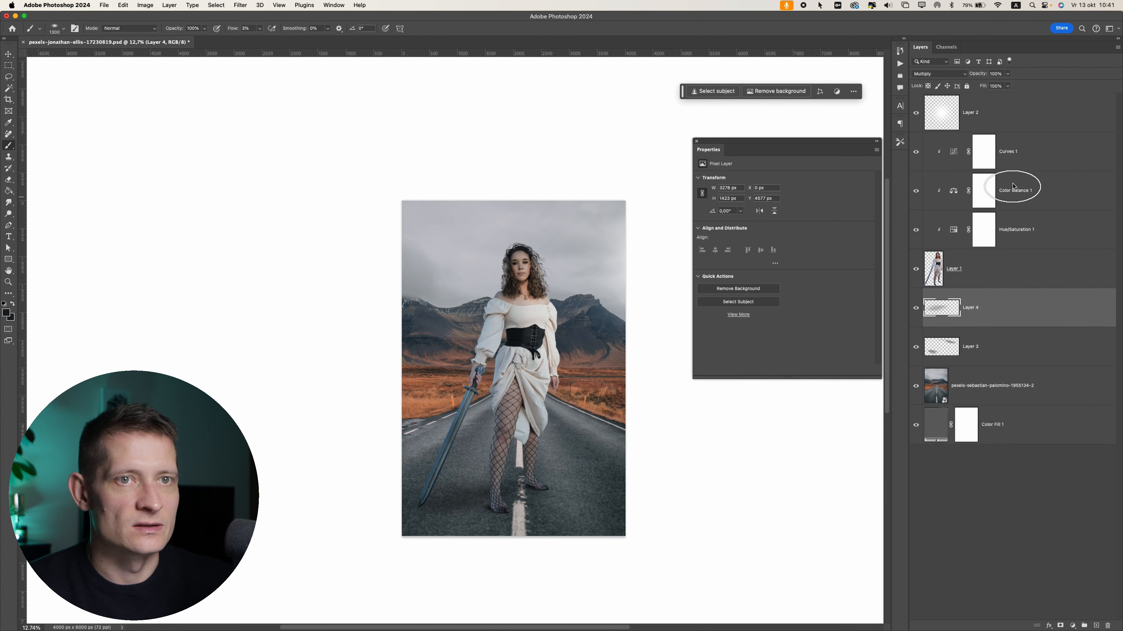
Lower the opacity of the foot-shadow layer, Layer 3, to 71%.
{"action": "left_click", "coordinate": [978, 350]}
{"action": "left_click", "coordinate": [1008, 74]}
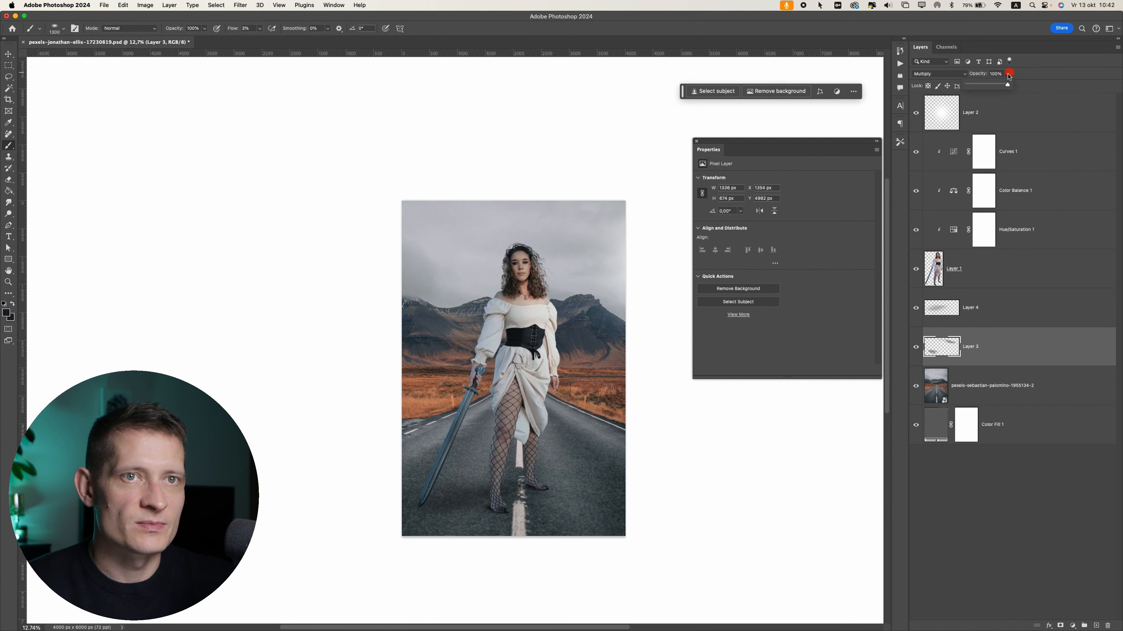
{"action": "left_click", "coordinate": [993, 85]}
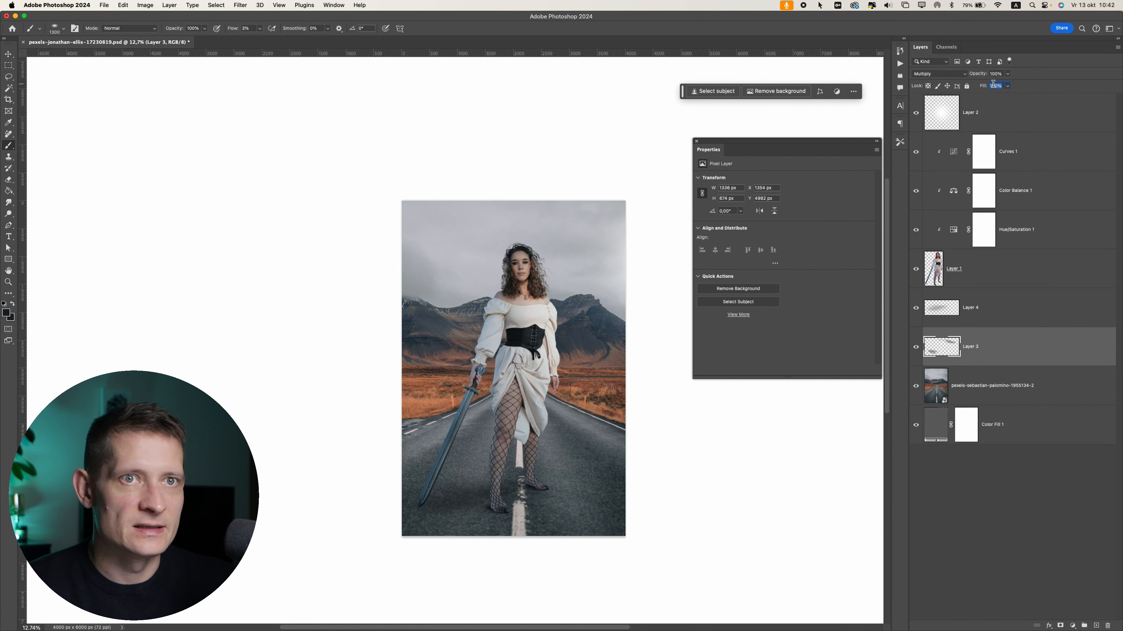
{"action": "left_click", "coordinate": [1007, 75]}
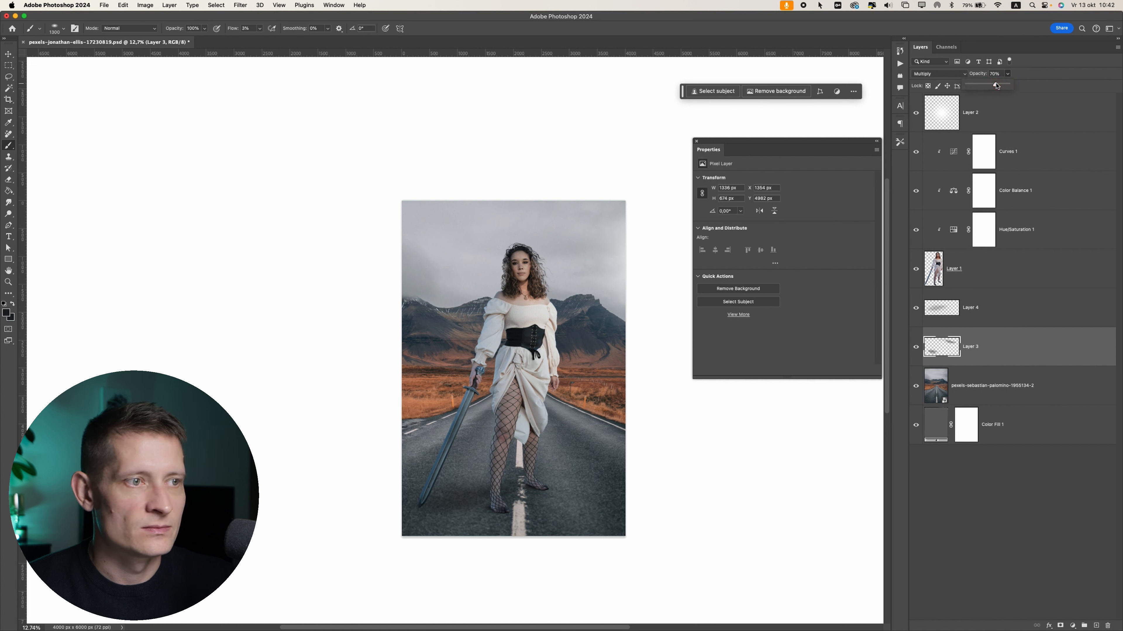
Hide the mountain road background layer so the shadows stand against the plain grey fill.
{"action": "key", "text": "v"}
{"action": "left_click", "coordinate": [917, 386]}
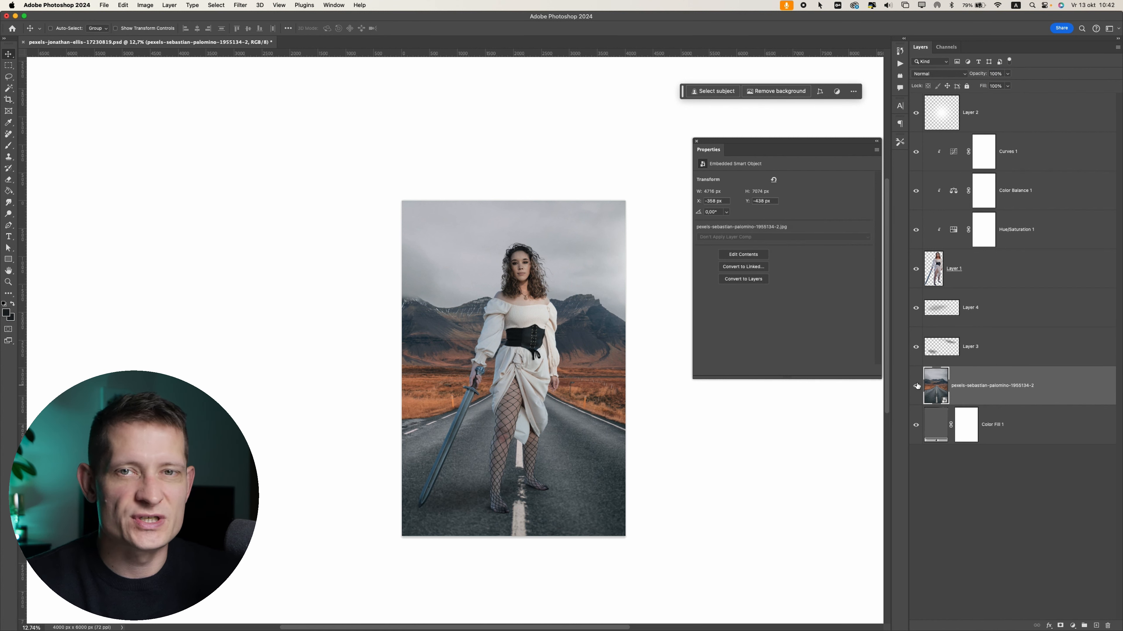
{"action": "left_click", "coordinate": [916, 387]}
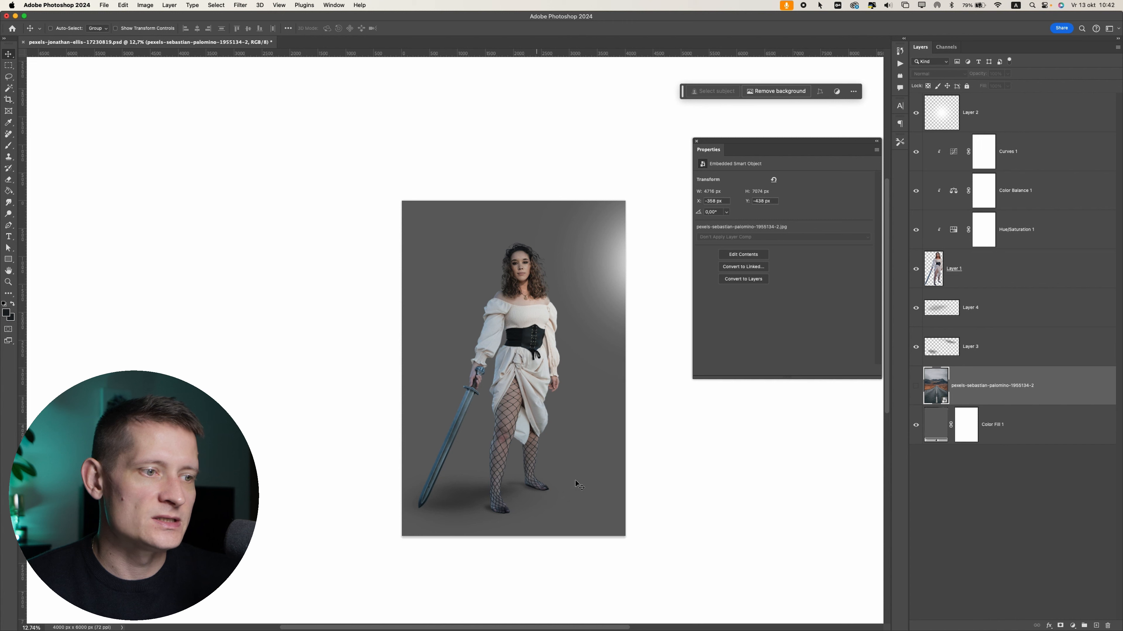
Touch up the contact shadows around the feet on Layer 3 with a much smaller brush, undoing the unwanted stroke.
{"action": "left_click", "coordinate": [995, 321]}
{"action": "left_click", "coordinate": [992, 346]}
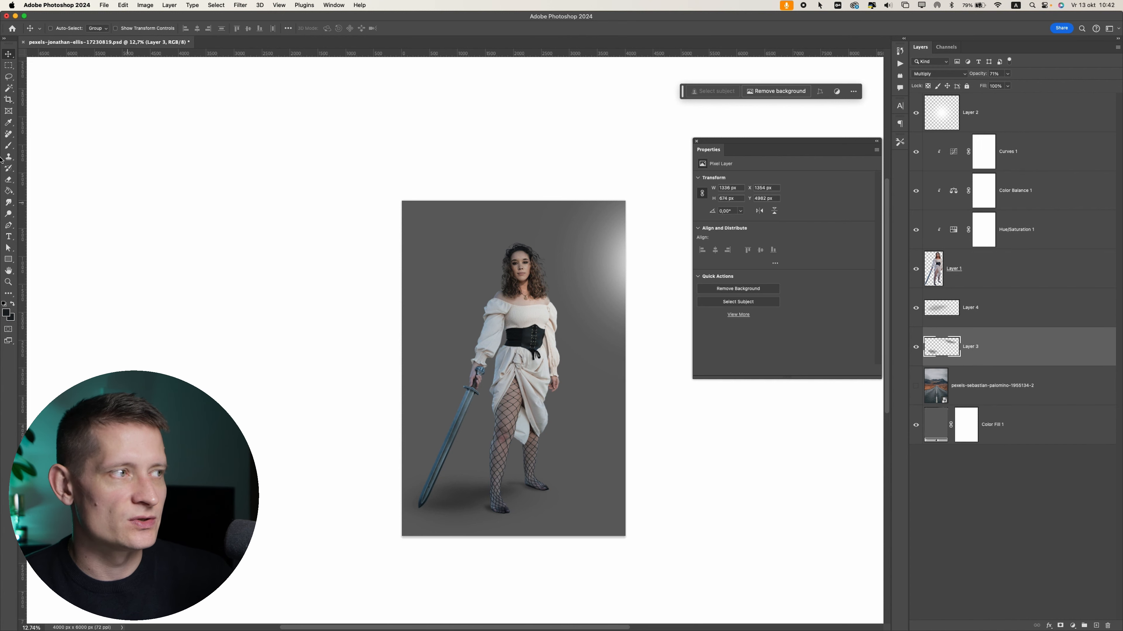
{"action": "left_click", "coordinate": [9, 145]}
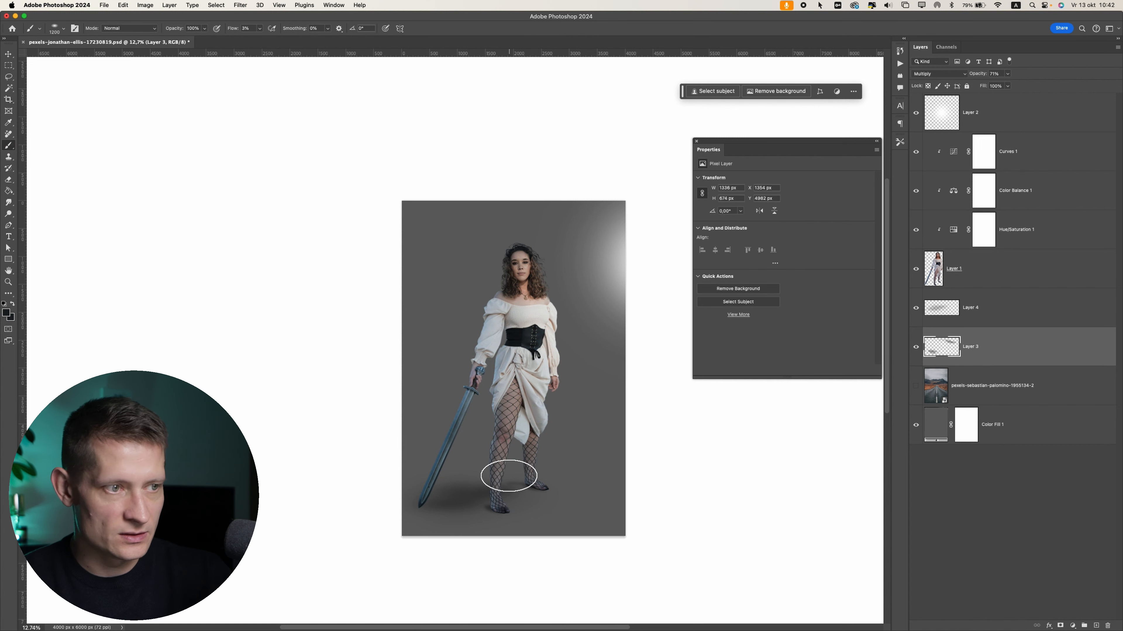
{"action": "key", "text": "bracketleft"}
{"action": "key", "text": "bracketleft"}
{"action": "key", "text": "bracketleft"}
{"action": "key", "text": "bracketleft"}
{"action": "key", "text": "bracketleft"}
{"action": "key", "text": "bracketleft"}
{"action": "key", "text": "bracketleft"}
{"action": "key", "text": "bracketleft"}
{"action": "key", "text": "bracketleft"}
{"action": "key", "text": "bracketleft"}
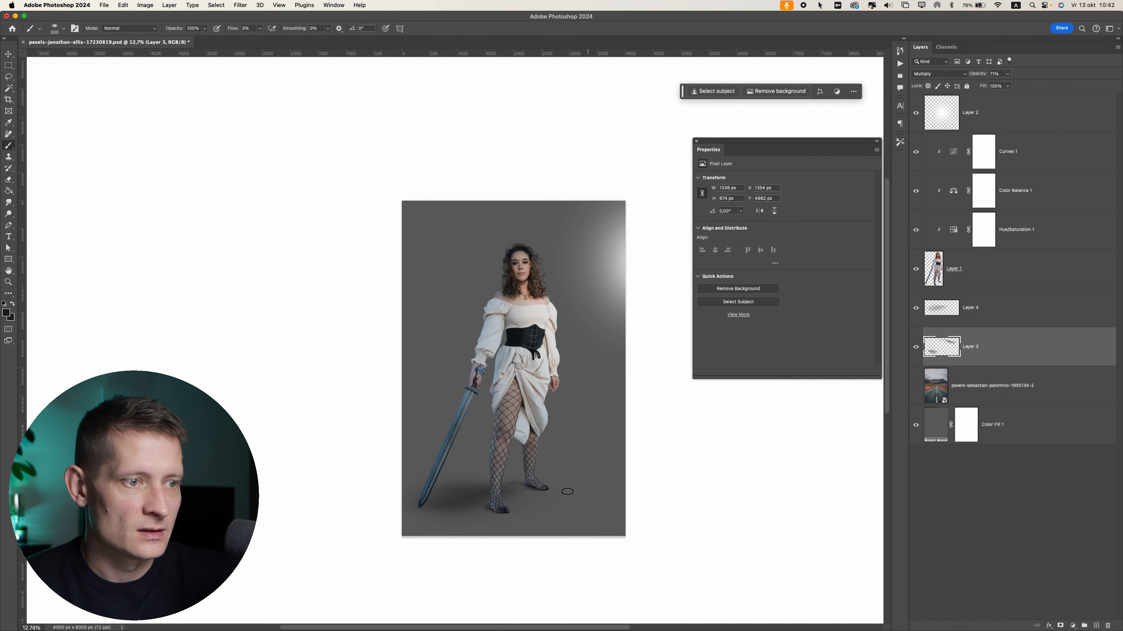
{"action": "mouse_move", "coordinate": [490, 477]}
{"action": "left_mouse_down"}
{"action": "mouse_move", "coordinate": [530, 487]}
{"action": "mouse_move", "coordinate": [482, 487]}
{"action": "mouse_move", "coordinate": [516, 486]}
{"action": "left_mouse_up"}
{"action": "key", "text": "super+z"}
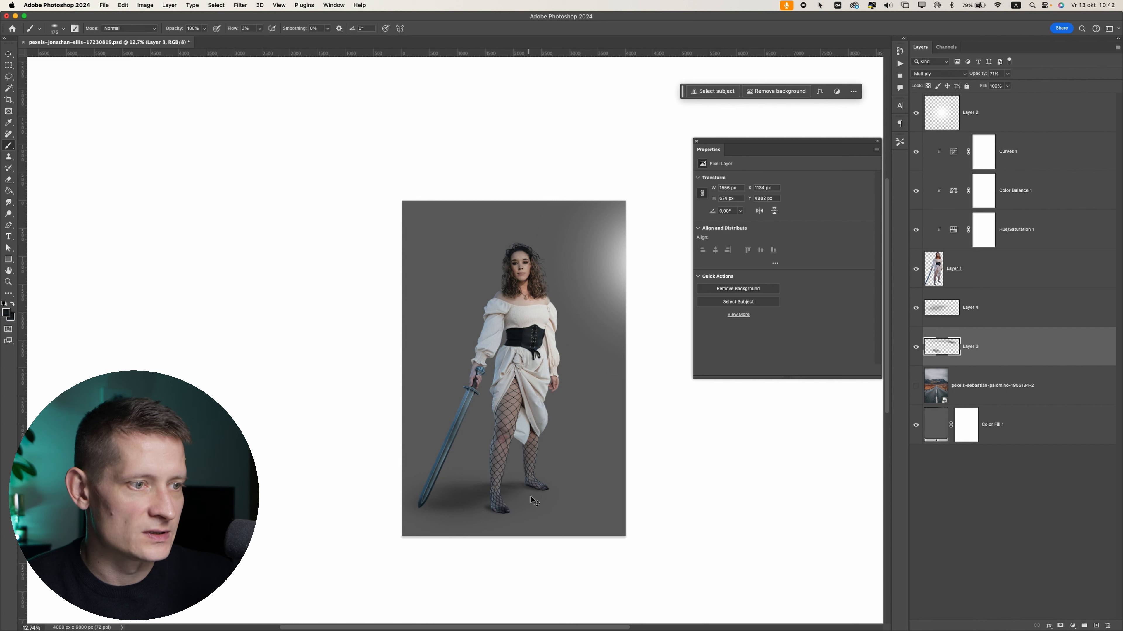
Undo the last stroke and, with a larger brush, paint a broader soft shadow on Layer 3 from the feet towards the sword tip.
{"action": "key", "text": "super+z"}
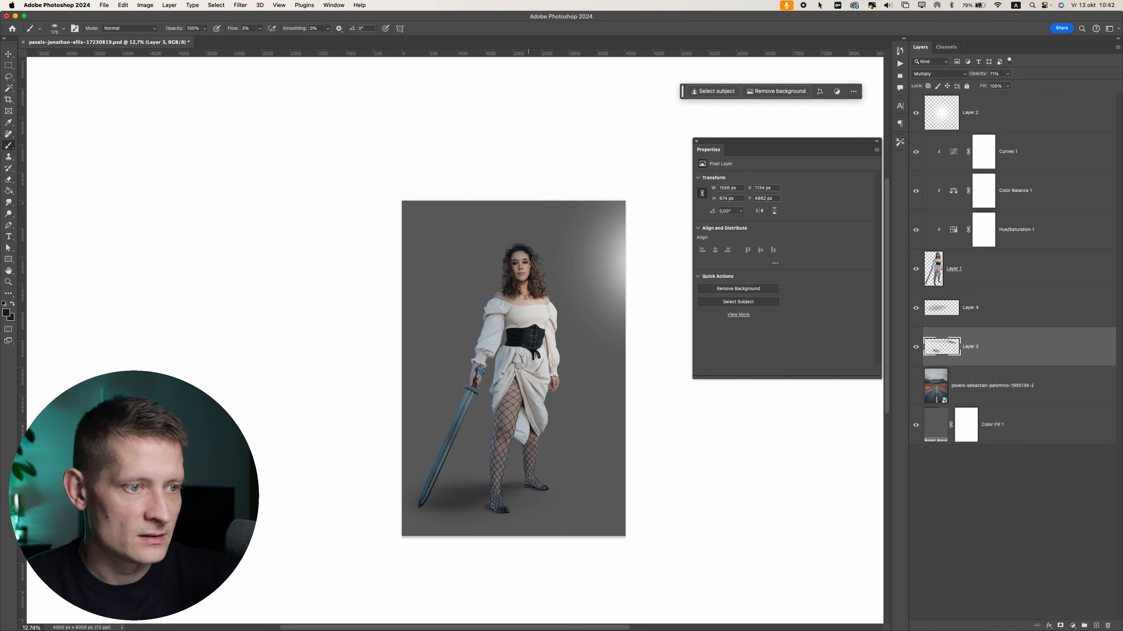
{"action": "key", "text": "bracketright"}
{"action": "key", "text": "bracketright"}
{"action": "key", "text": "bracketright"}
{"action": "key", "text": "bracketright"}
{"action": "mouse_move", "coordinate": [520, 489]}
{"action": "left_mouse_down"}
{"action": "mouse_move", "coordinate": [475, 493]}
{"action": "mouse_move", "coordinate": [476, 511]}
{"action": "mouse_move", "coordinate": [440, 507]}
{"action": "mouse_move", "coordinate": [493, 512]}
{"action": "mouse_move", "coordinate": [426, 510]}
{"action": "left_mouse_up"}
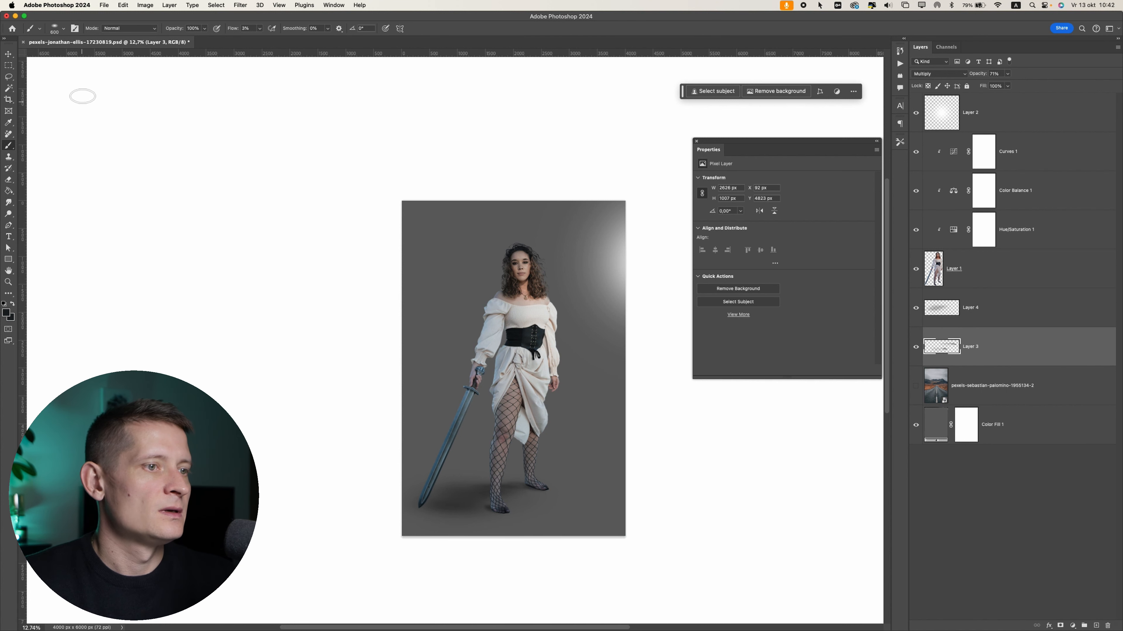
Show the mountain road background layer again behind the woman and check the shadows against the road.
{"action": "key", "text": "v"}
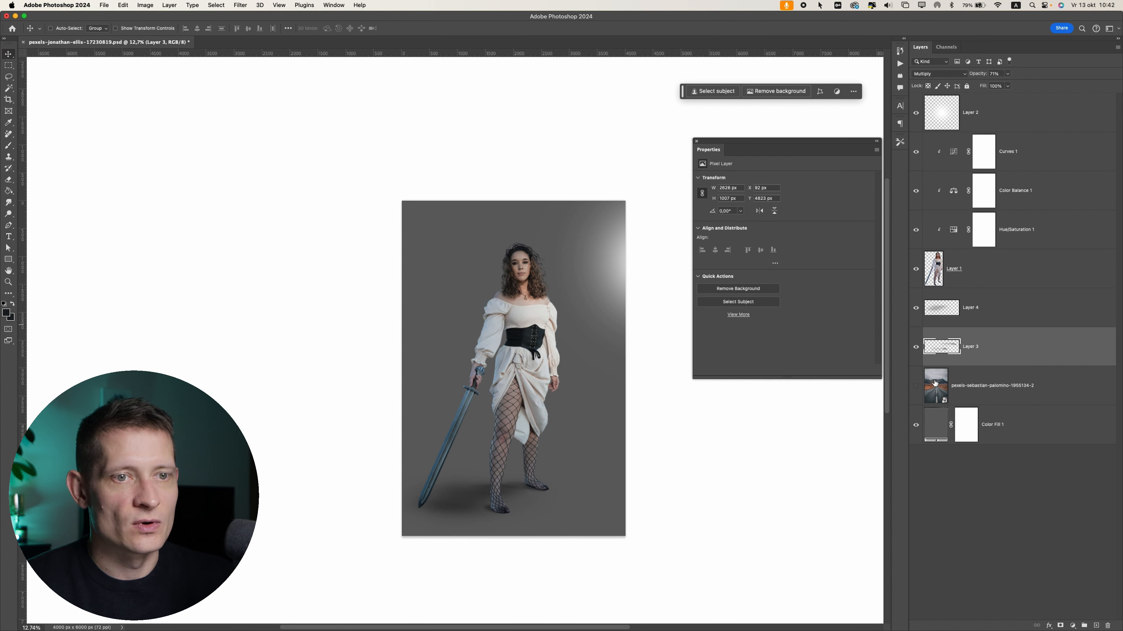
{"action": "left_click", "coordinate": [914, 393]}
{"action": "left_click", "coordinate": [939, 389]}
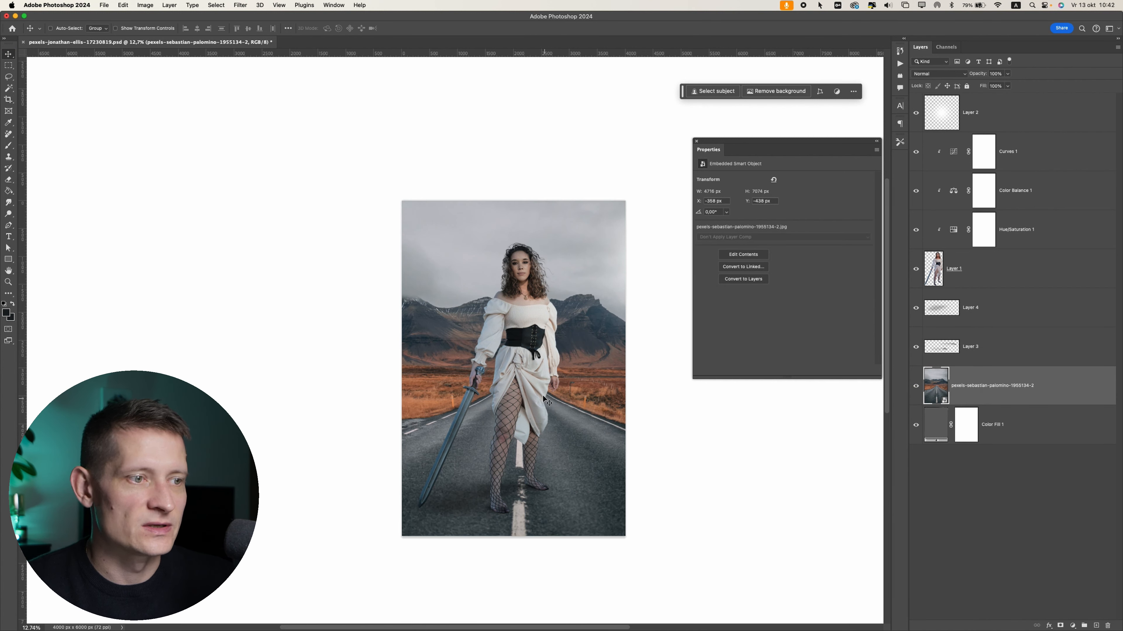
{"action": "left_click", "coordinate": [624, 267], "text": "super"}
{"action": "scroll", "coordinate": [493, 398], "scroll_direction": "down", "scroll_amount": 2}
{"action": "scroll", "coordinate": [688, 365], "scroll_direction": "up", "scroll_amount": 2}
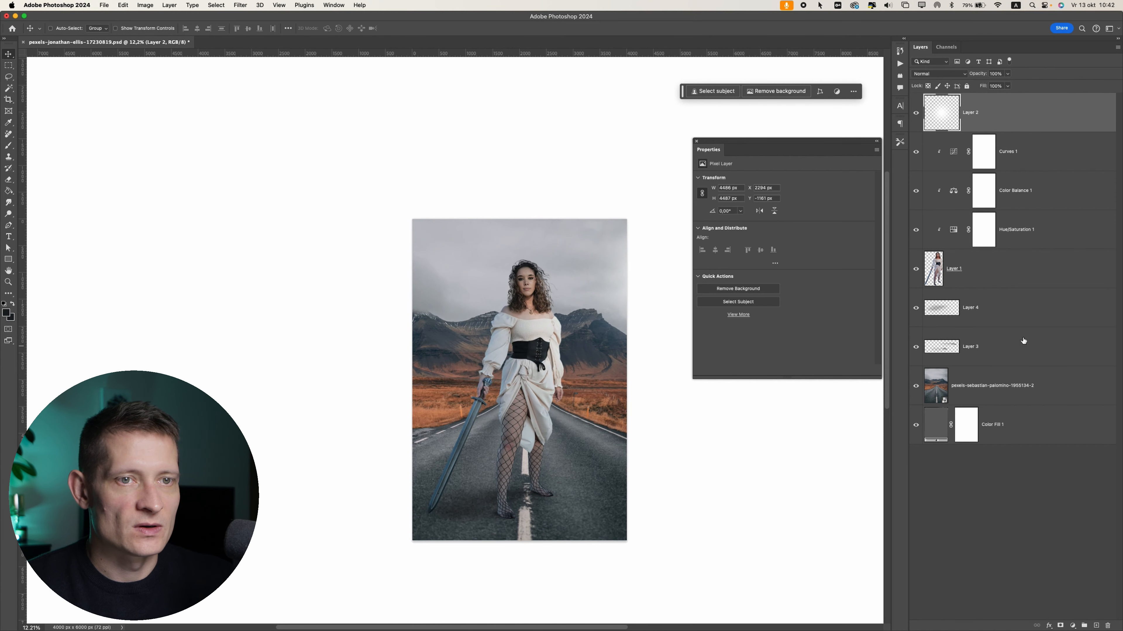
Lower the opacity of the soft shadow layer, Layer 4, to 59%.
{"action": "left_click", "coordinate": [1002, 346]}
{"action": "left_click", "coordinate": [1002, 307]}
{"action": "left_click", "coordinate": [1007, 73]}
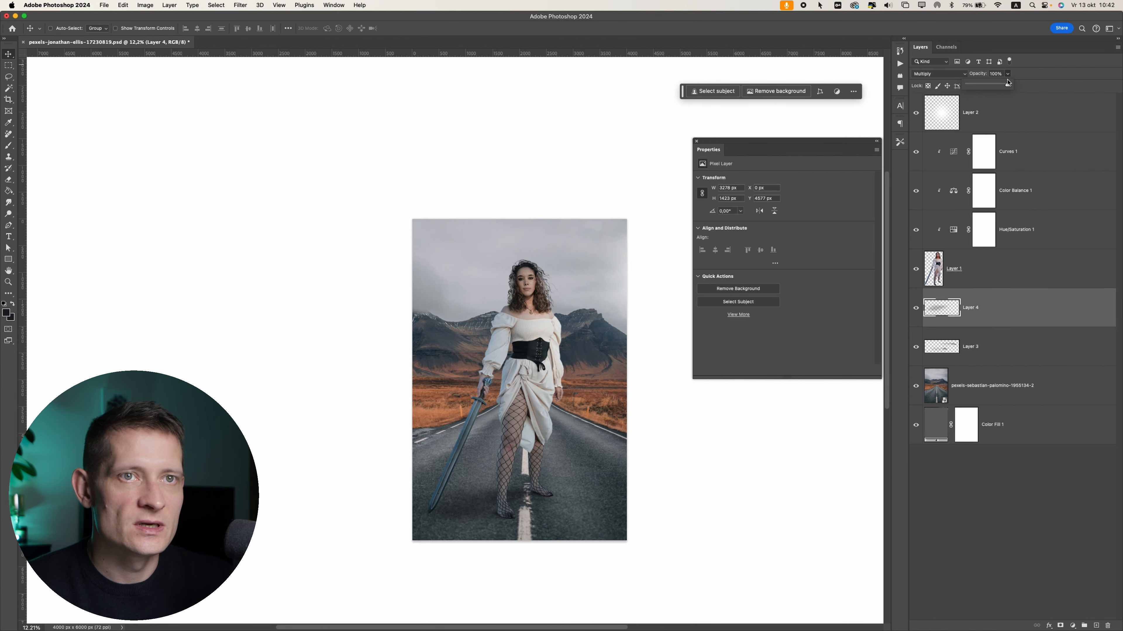
{"action": "left_click", "coordinate": [996, 85]}
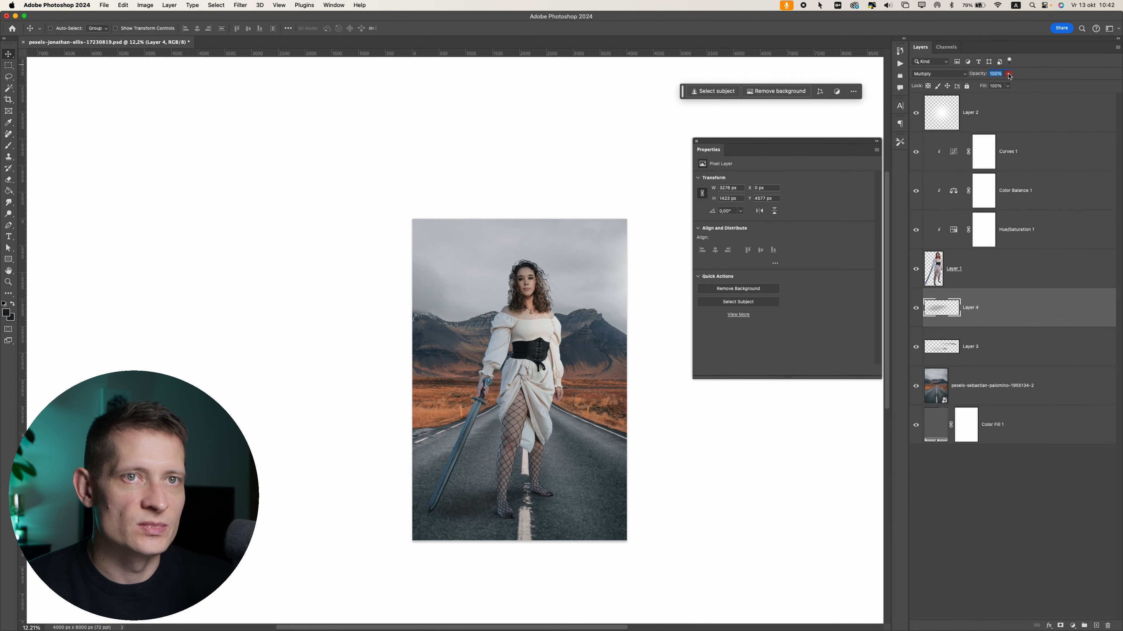
{"action": "left_click_drag", "start_coordinate": [1010, 76], "coordinate": [991, 86]}
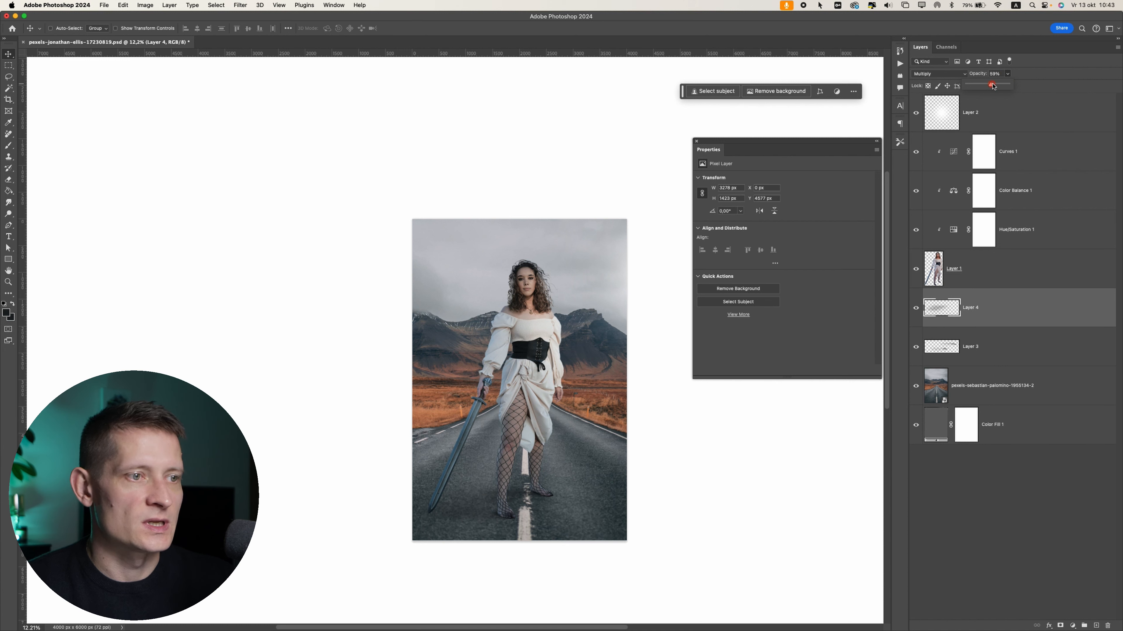
Review the woman's layer, its clipped Curves and Color Balance adjustments, and the light glow layer above them.
{"action": "left_click", "coordinate": [526, 296]}
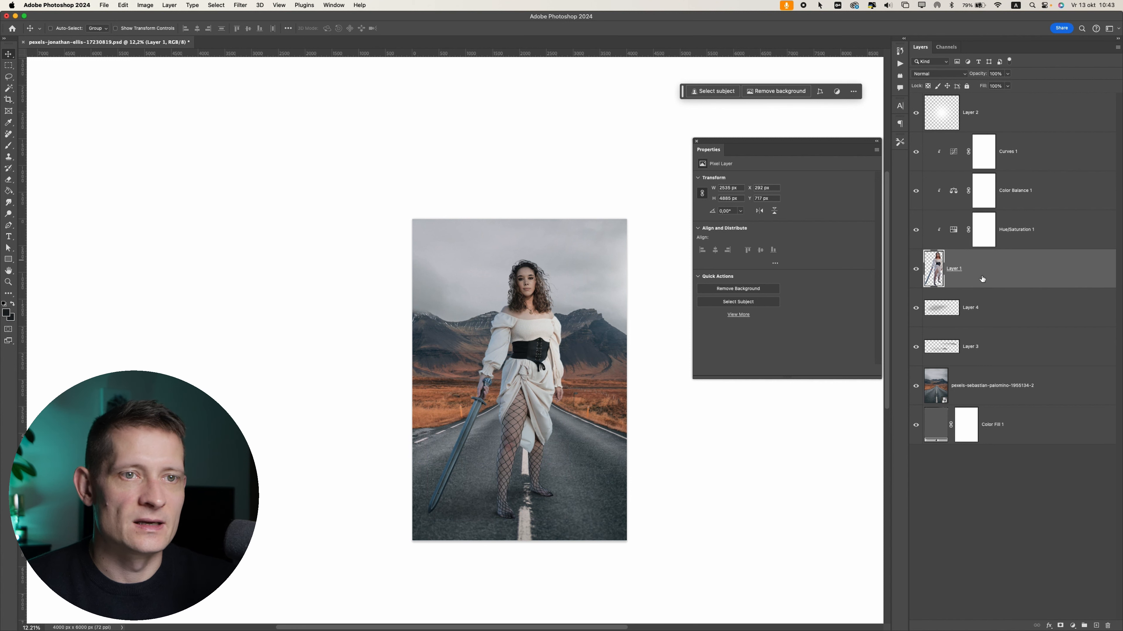
{"action": "left_click", "coordinate": [1008, 143]}
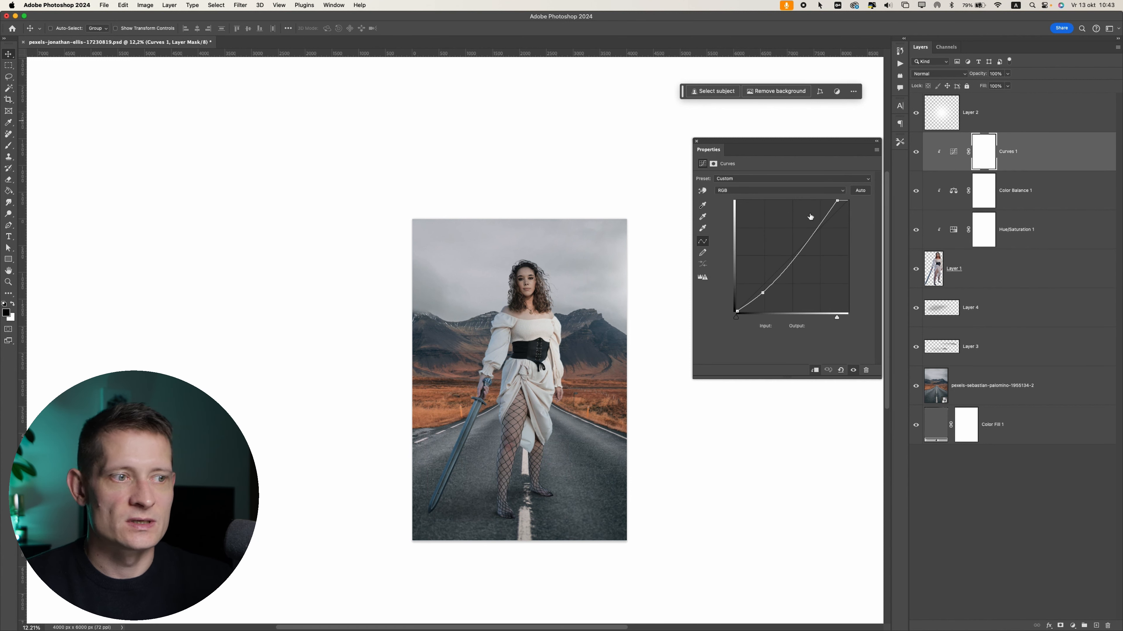
{"action": "left_click", "coordinate": [523, 315]}
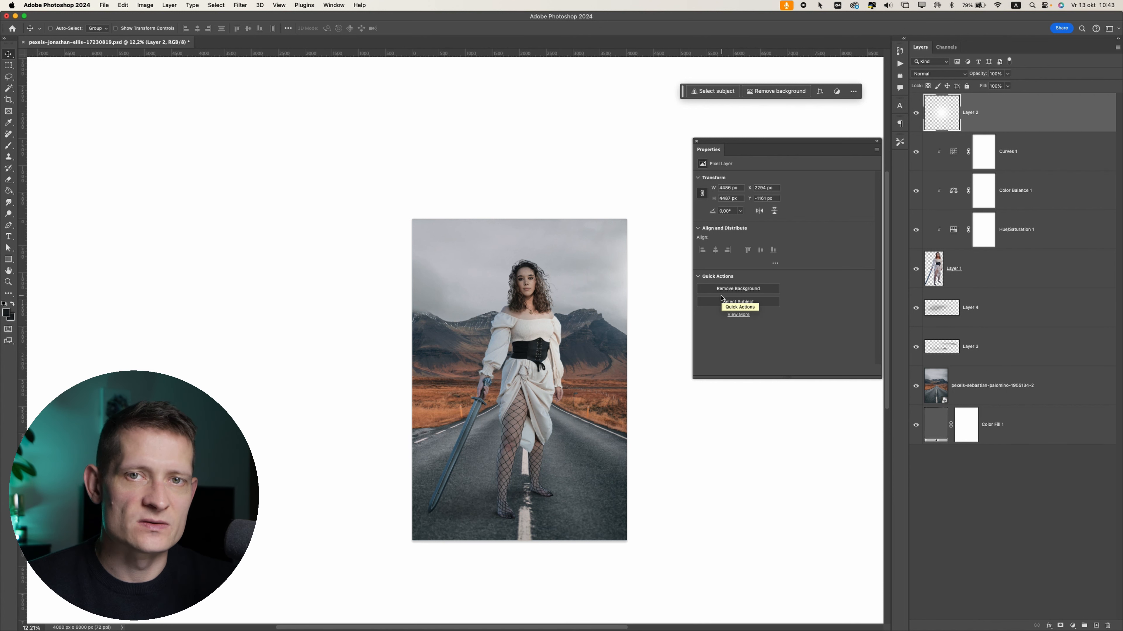
{"action": "scroll", "coordinate": [525, 329], "scroll_direction": "up", "scroll_amount": 2}
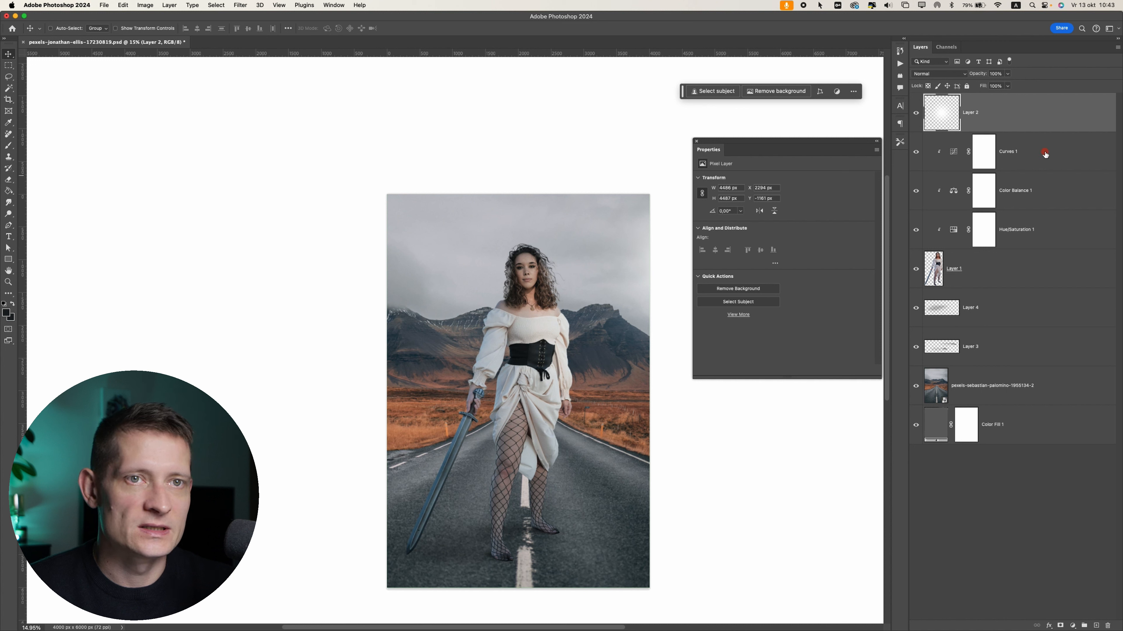
{"action": "left_click", "coordinate": [1034, 190]}
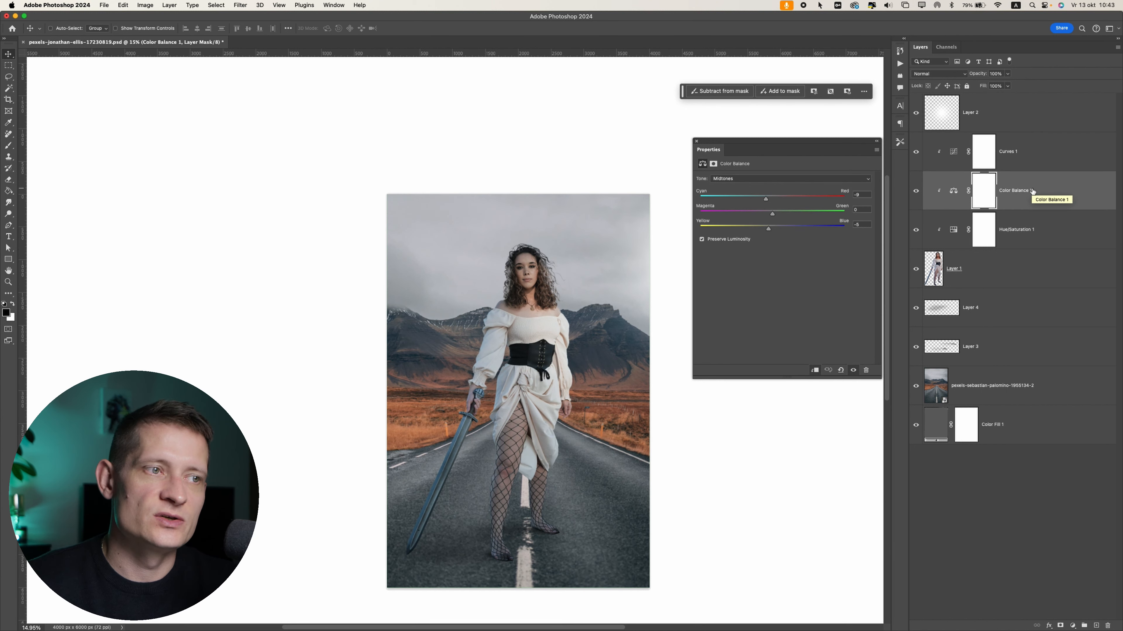
{"action": "left_click", "coordinate": [1044, 161]}
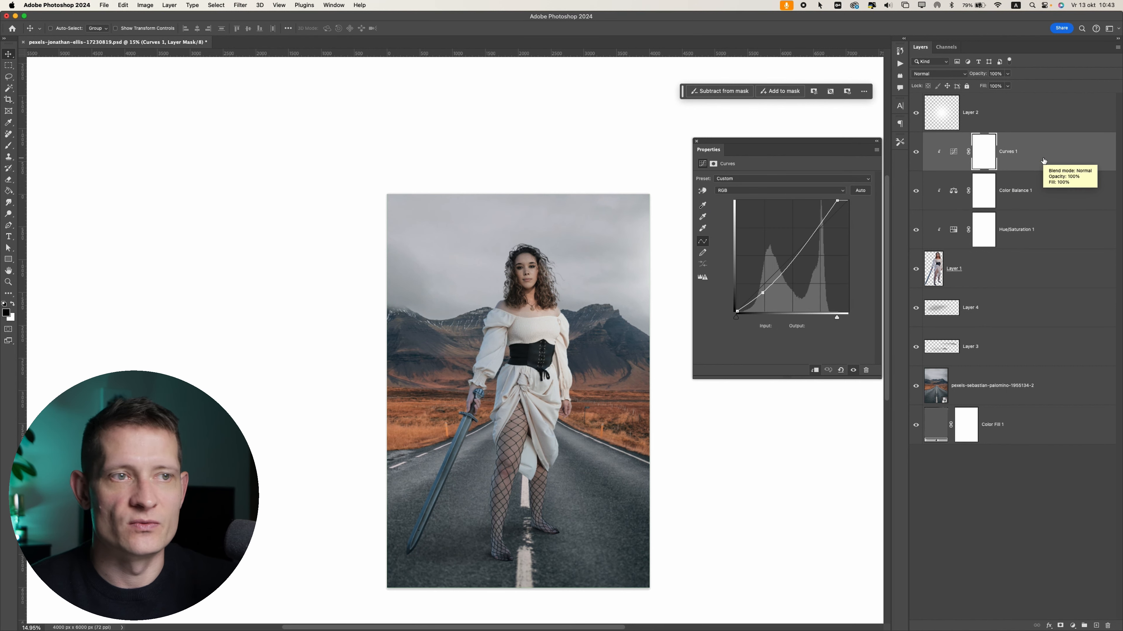
{"action": "left_click", "coordinate": [978, 103]}
{"action": "left_click", "coordinate": [1054, 180]}
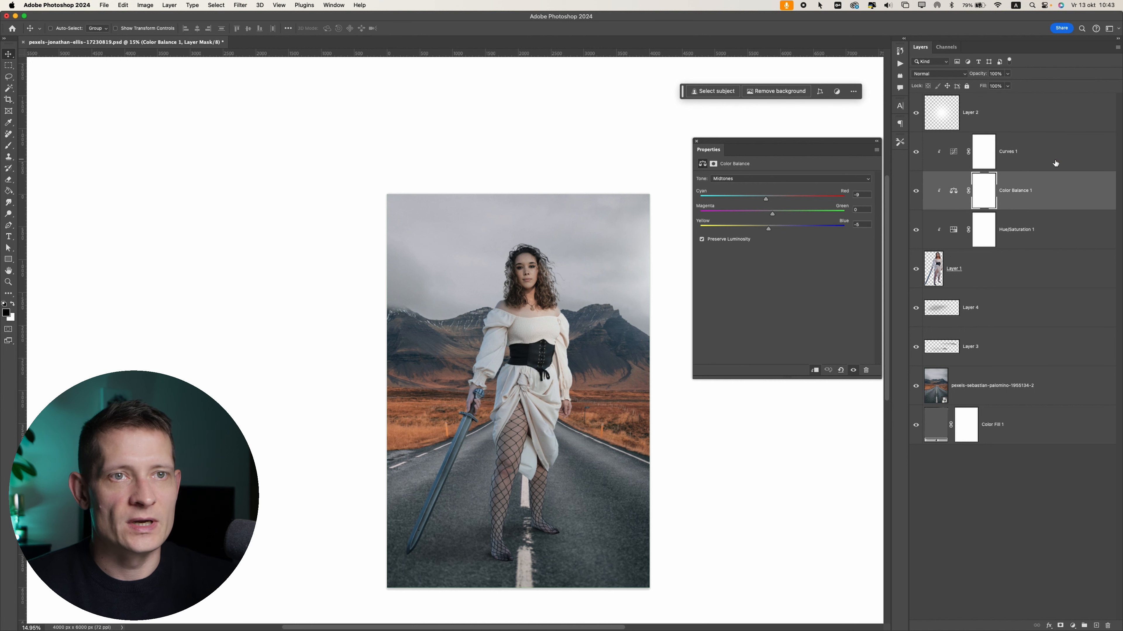
Add a new layer directly above Curves 1 and fill it with 50% Gray in Normal mode at 100% opacity.
{"action": "left_click", "coordinate": [1042, 163]}
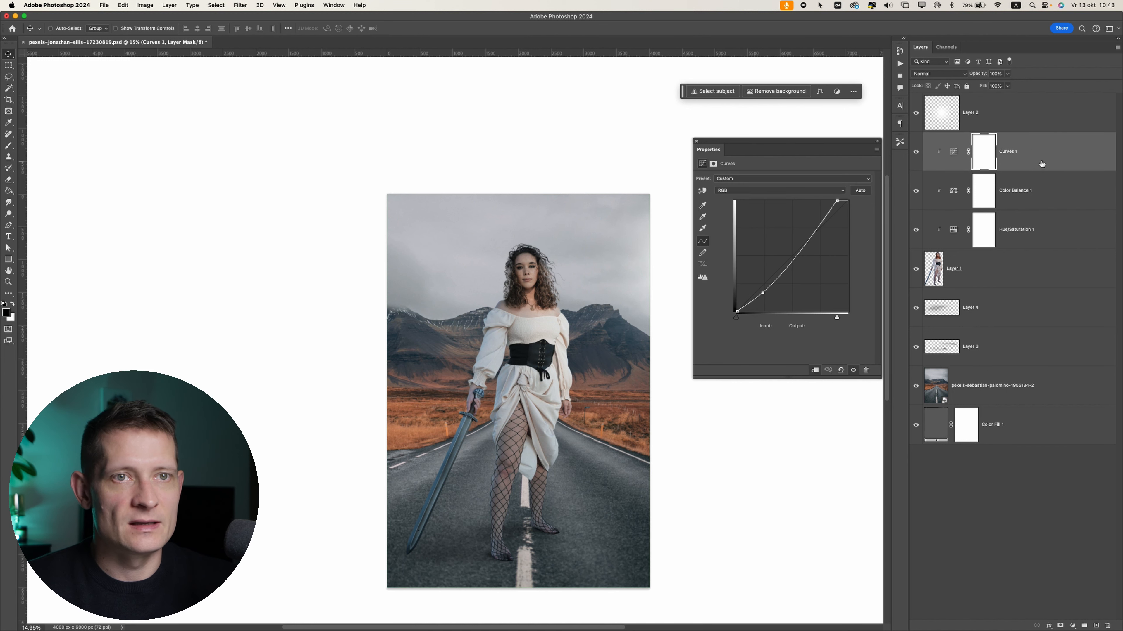
{"action": "left_click", "coordinate": [1096, 626]}
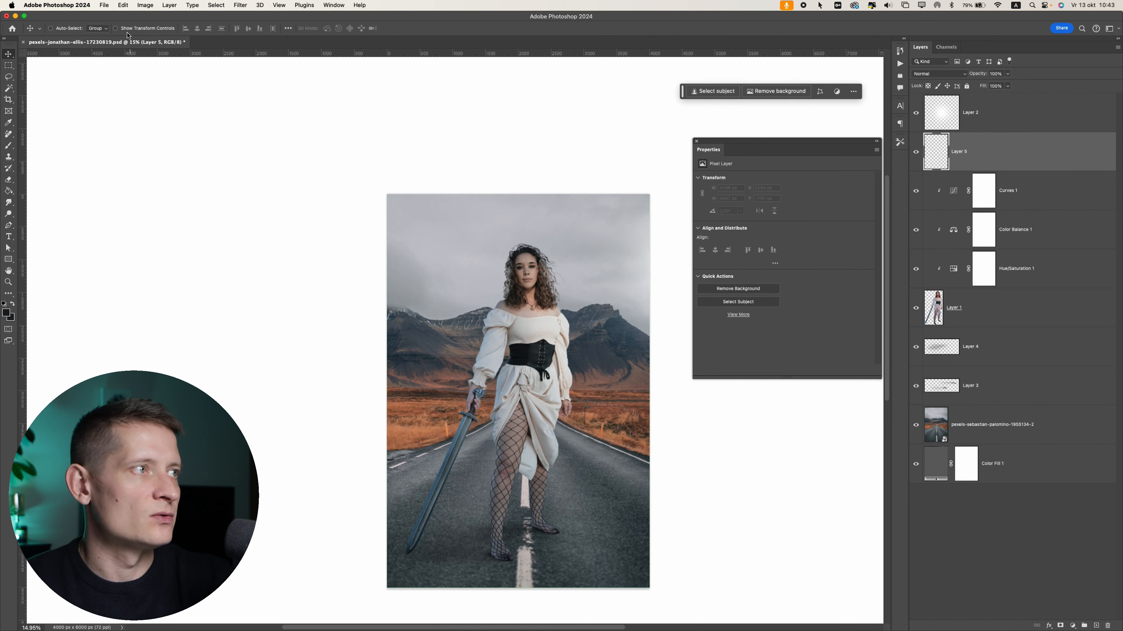
{"action": "left_click", "coordinate": [123, 5]}
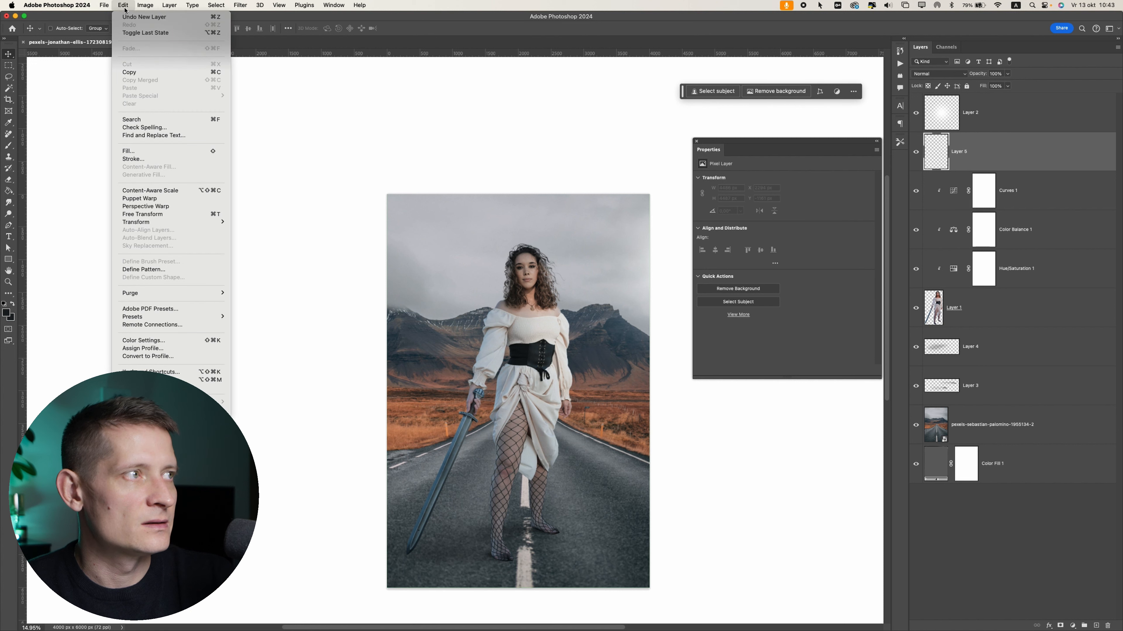
{"action": "left_click", "coordinate": [150, 152]}
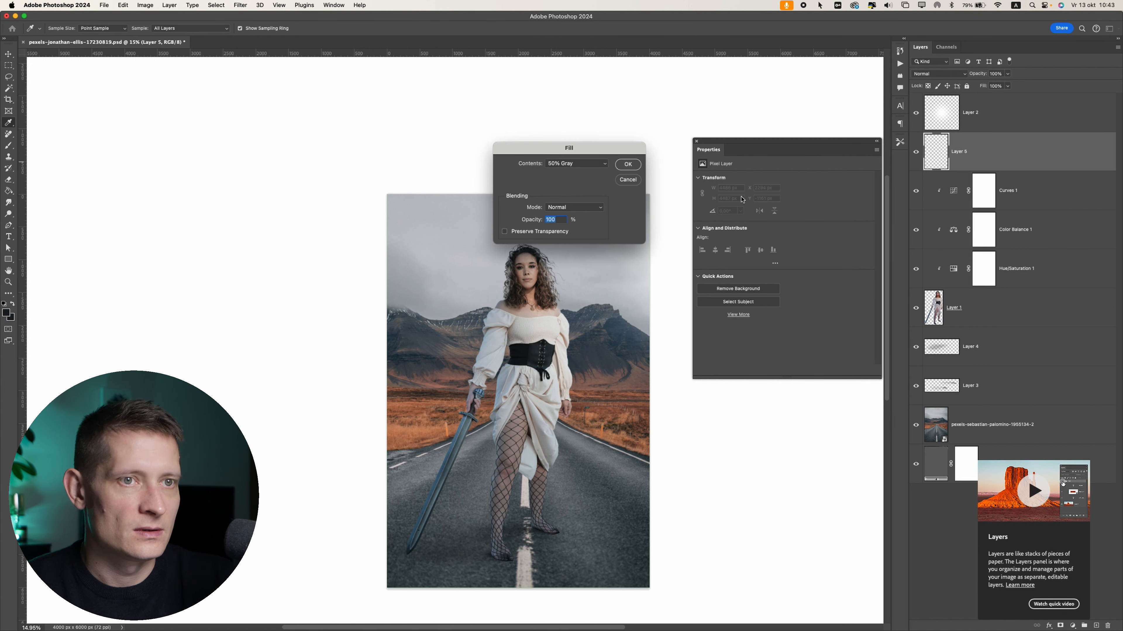
{"action": "key", "text": "Return"}
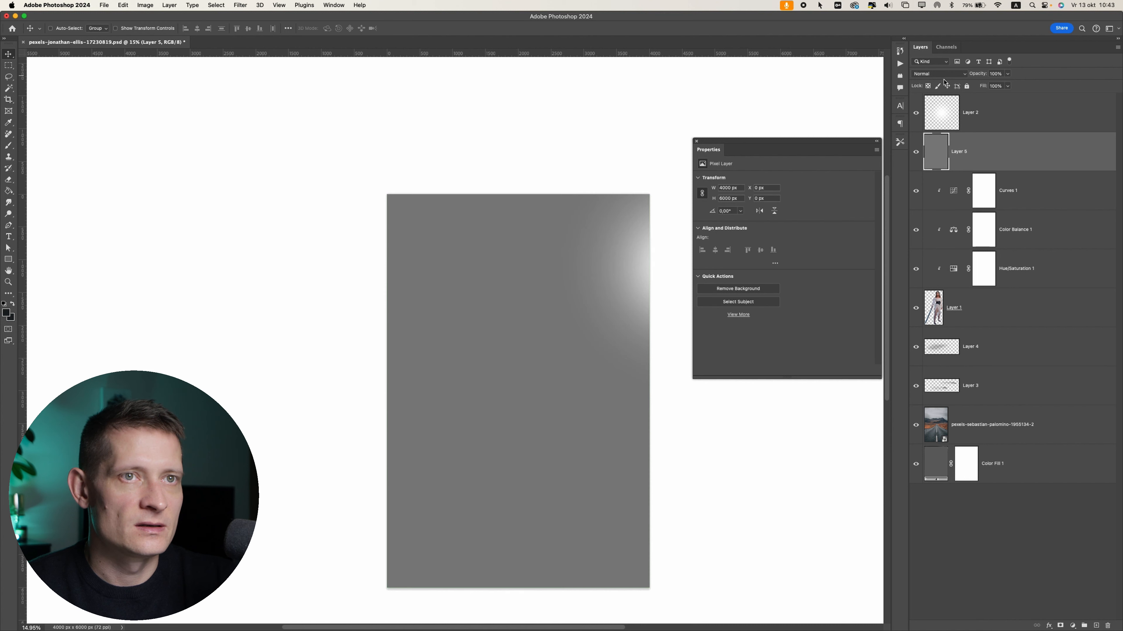
Set the gray layer's blend mode to Overlay and clip it to the woman's layer stack.
{"action": "left_click", "coordinate": [947, 78]}
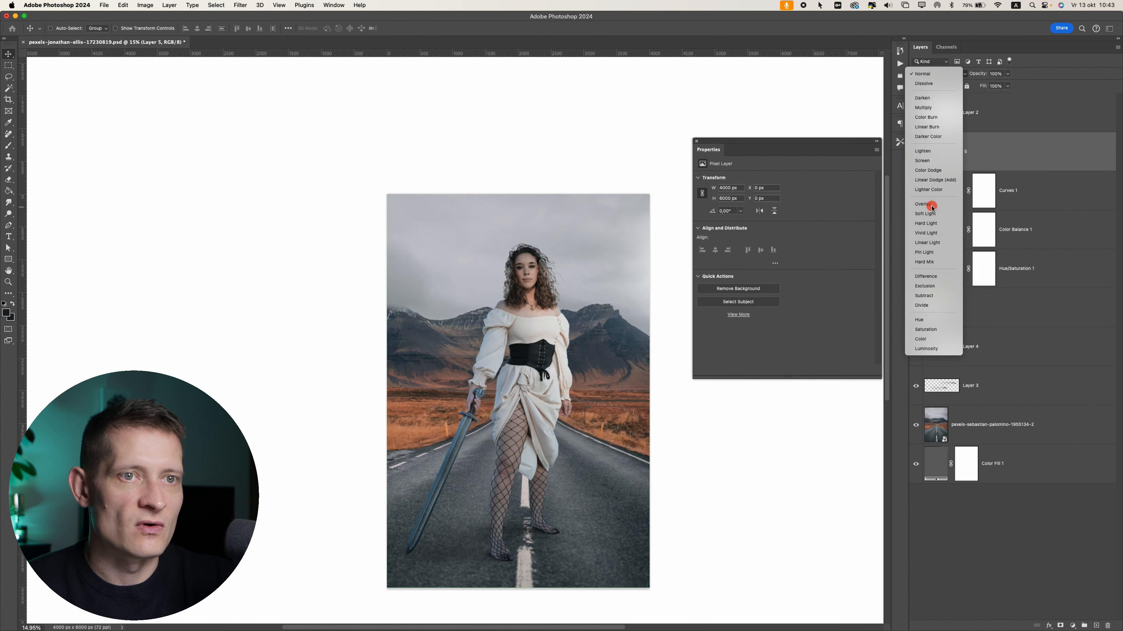
{"action": "left_click", "coordinate": [933, 203]}
{"action": "right_click", "coordinate": [993, 159]}
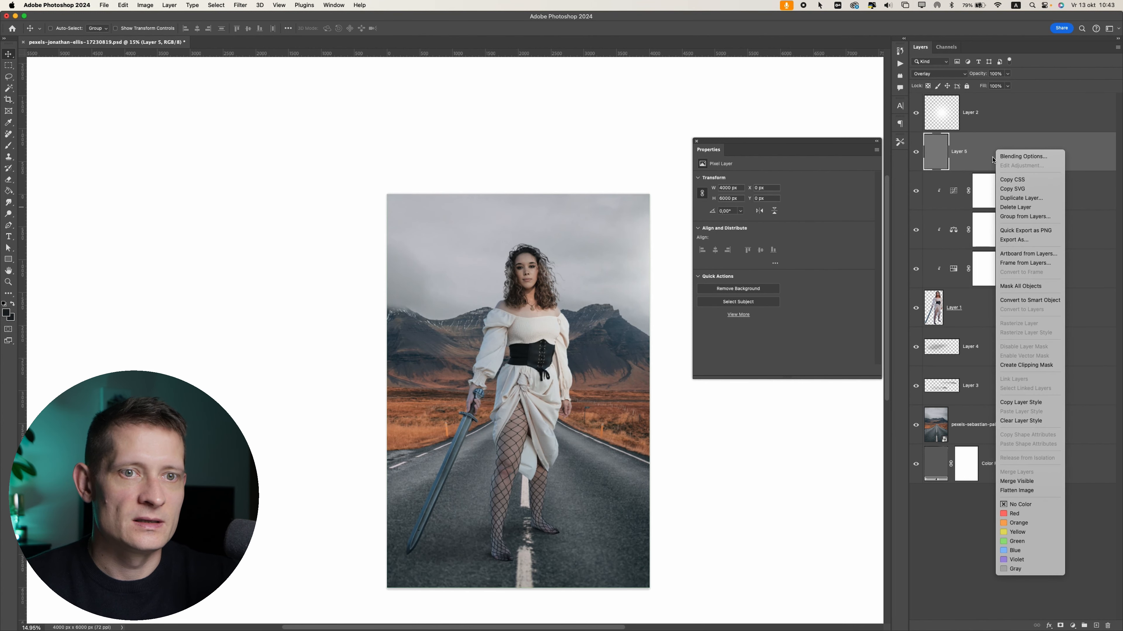
{"action": "left_click", "coordinate": [1026, 366]}
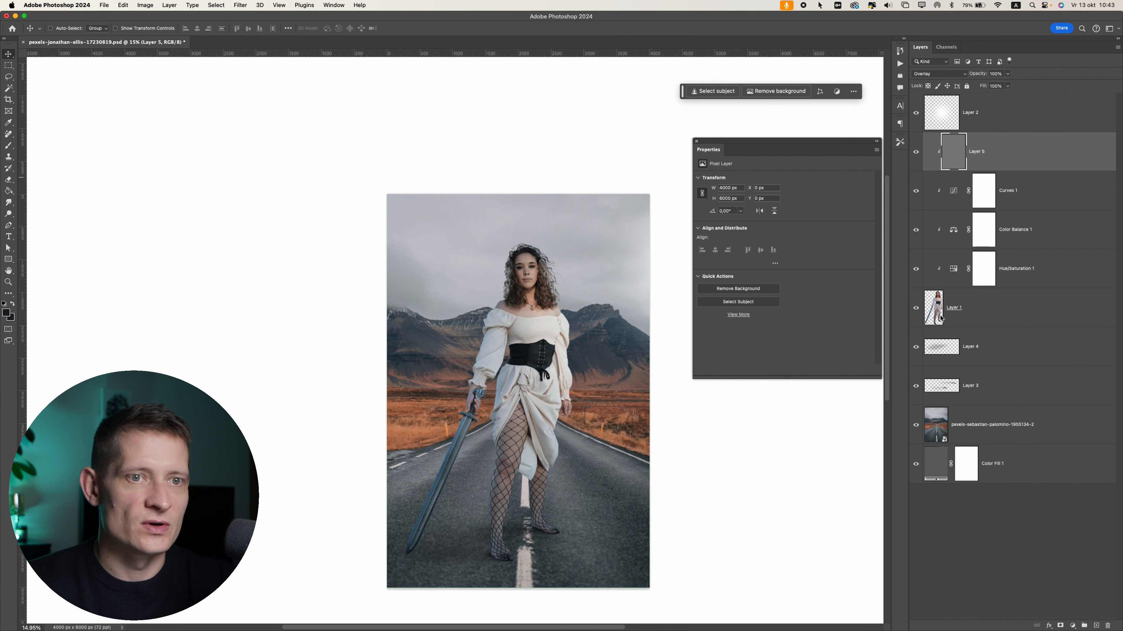
Brighten the woman's light-facing side on the gray layer with the Dodge tool, from hair and sleeve down the dress and legs.
{"action": "left_click", "coordinate": [8, 213]}
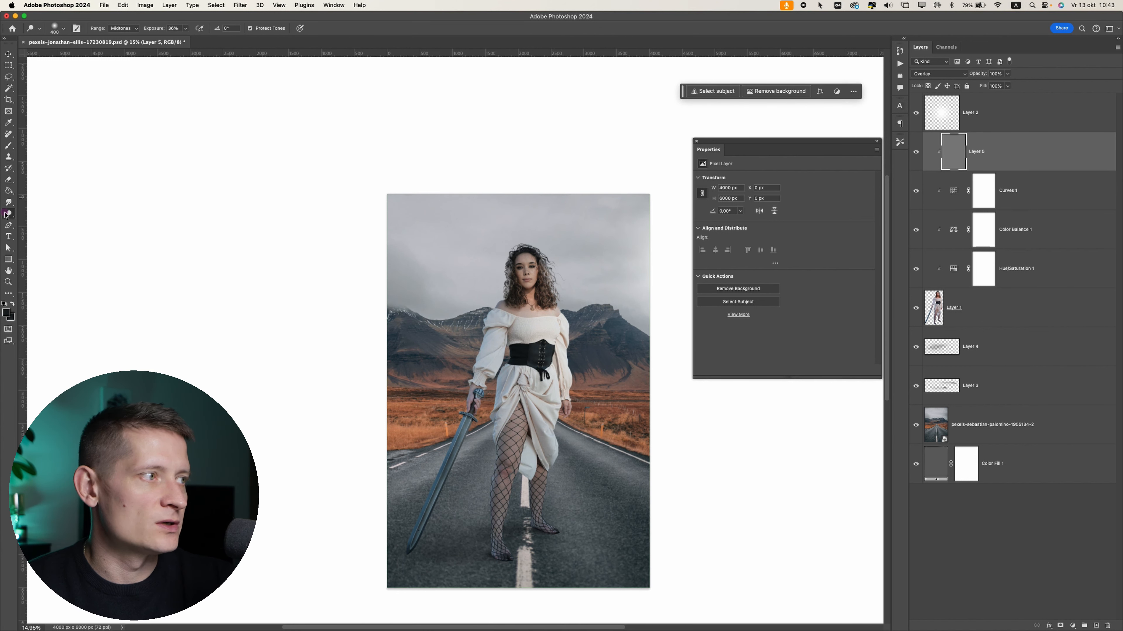
{"action": "right_click", "coordinate": [6, 214]}
{"action": "left_click", "coordinate": [198, 228]}
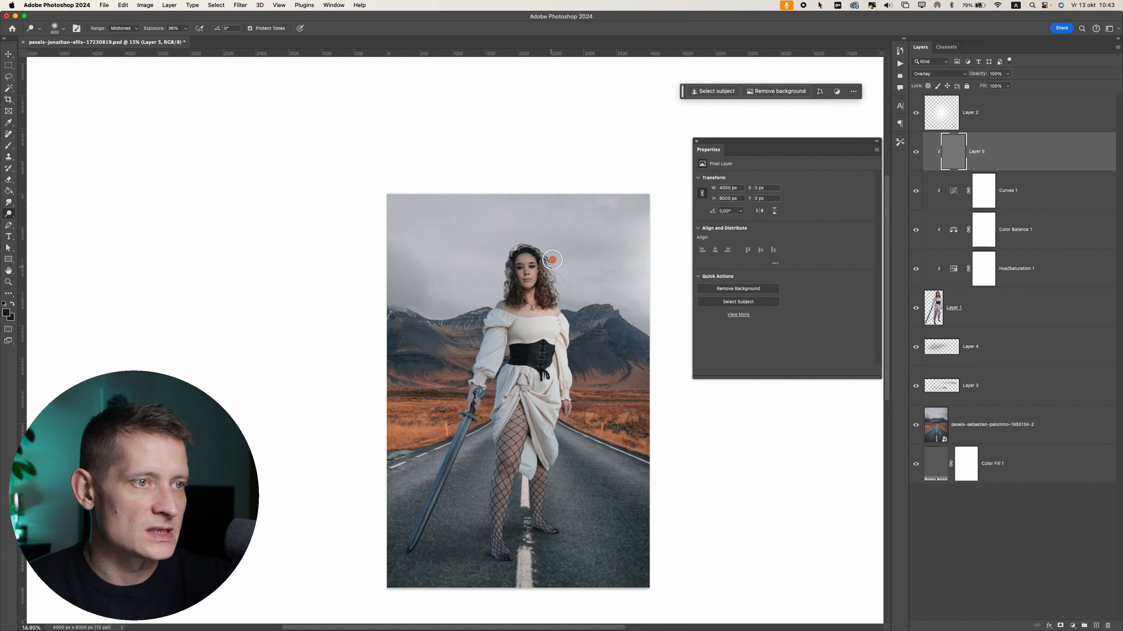
{"action": "mouse_move", "coordinate": [552, 260]}
{"action": "left_mouse_down"}
{"action": "mouse_move", "coordinate": [585, 310]}
{"action": "mouse_move", "coordinate": [568, 306]}
{"action": "mouse_move", "coordinate": [549, 246]}
{"action": "mouse_move", "coordinate": [571, 316]}
{"action": "left_mouse_up"}
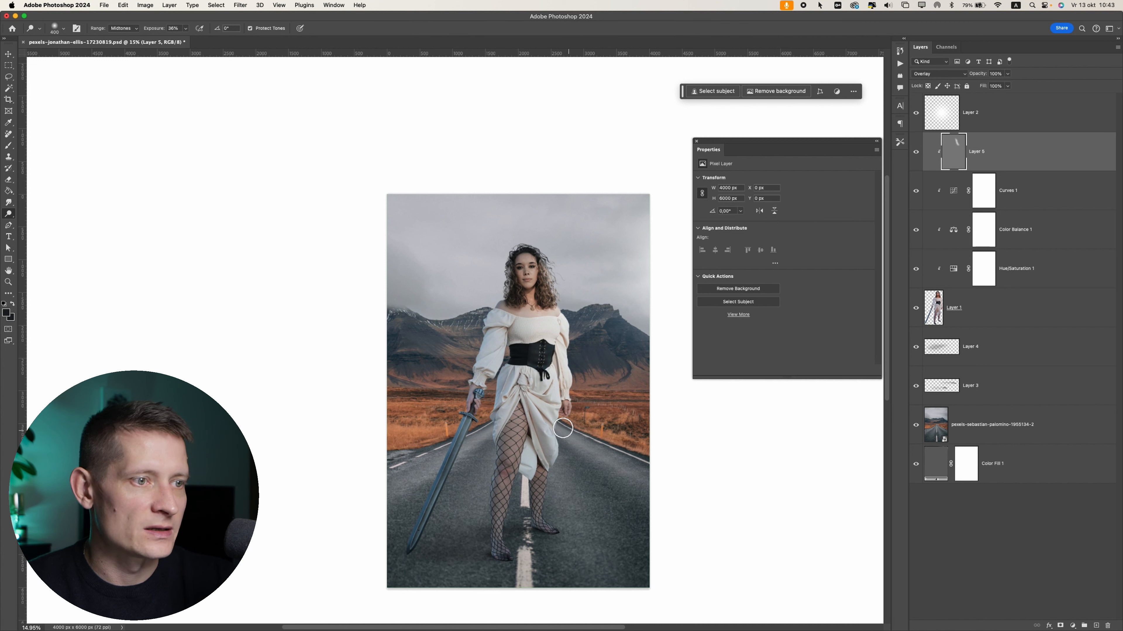
{"action": "left_click_drag", "start_coordinate": [575, 345], "coordinate": [566, 426]}
{"action": "mouse_move", "coordinate": [551, 440]}
{"action": "left_mouse_down"}
{"action": "mouse_move", "coordinate": [539, 525]}
{"action": "mouse_move", "coordinate": [550, 432]}
{"action": "left_mouse_up"}
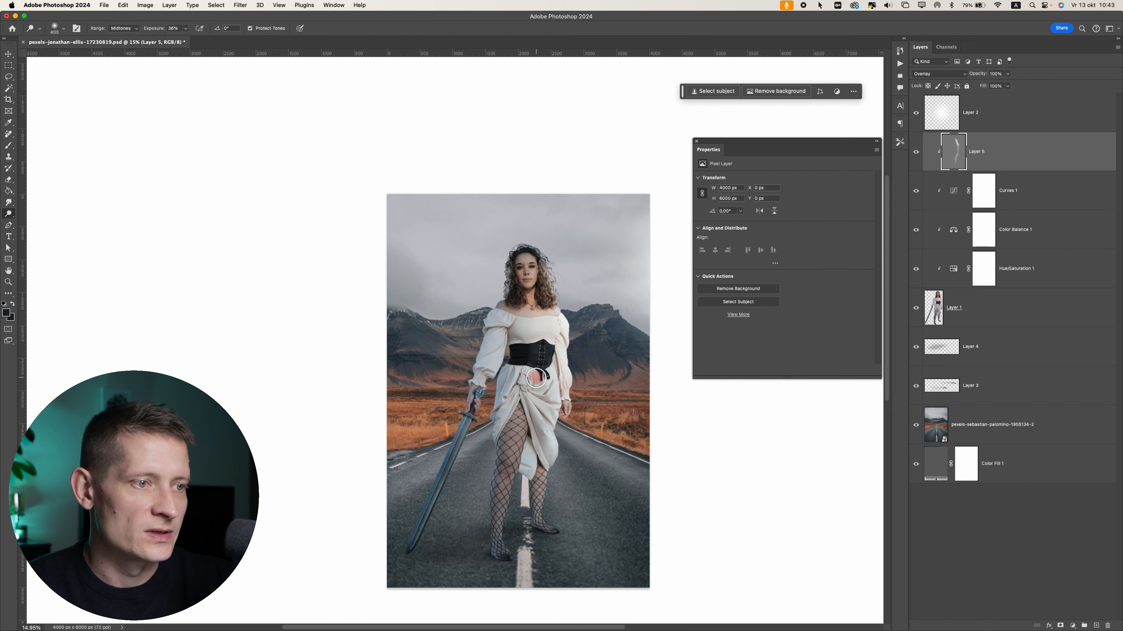
{"action": "left_click_drag", "start_coordinate": [514, 407], "coordinate": [505, 498]}
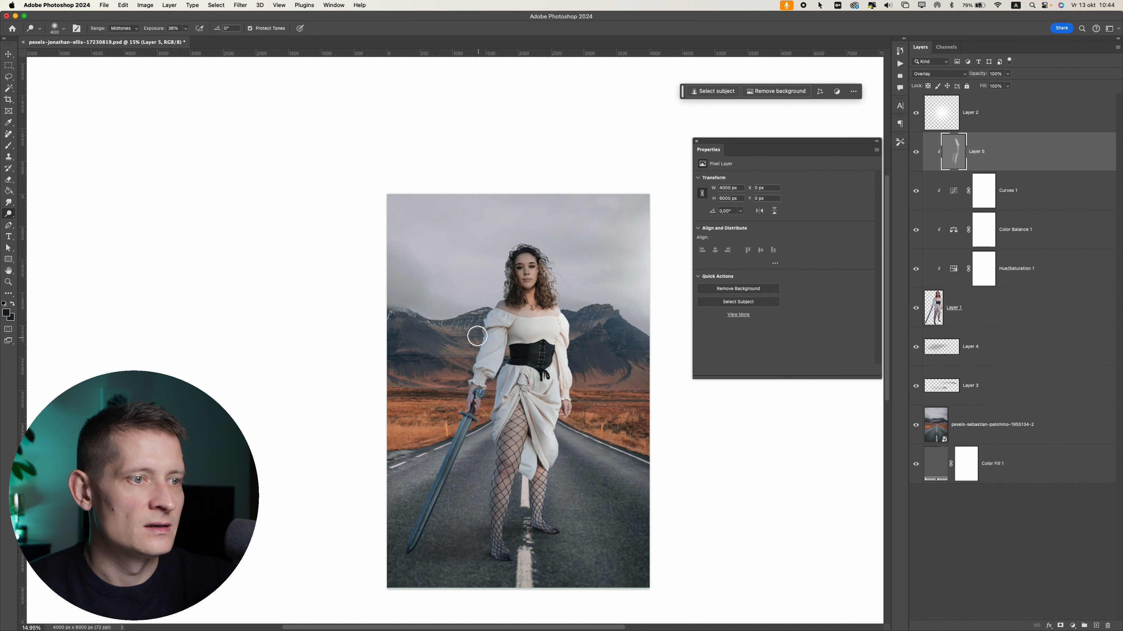
Switch to the Burn tool and enlarge its brush to 500 for darkening the woman on the gray Overlay layer.
{"action": "right_click", "coordinate": [7, 216]}
{"action": "left_click", "coordinate": [43, 214]}
{"action": "right_click", "coordinate": [7, 215]}
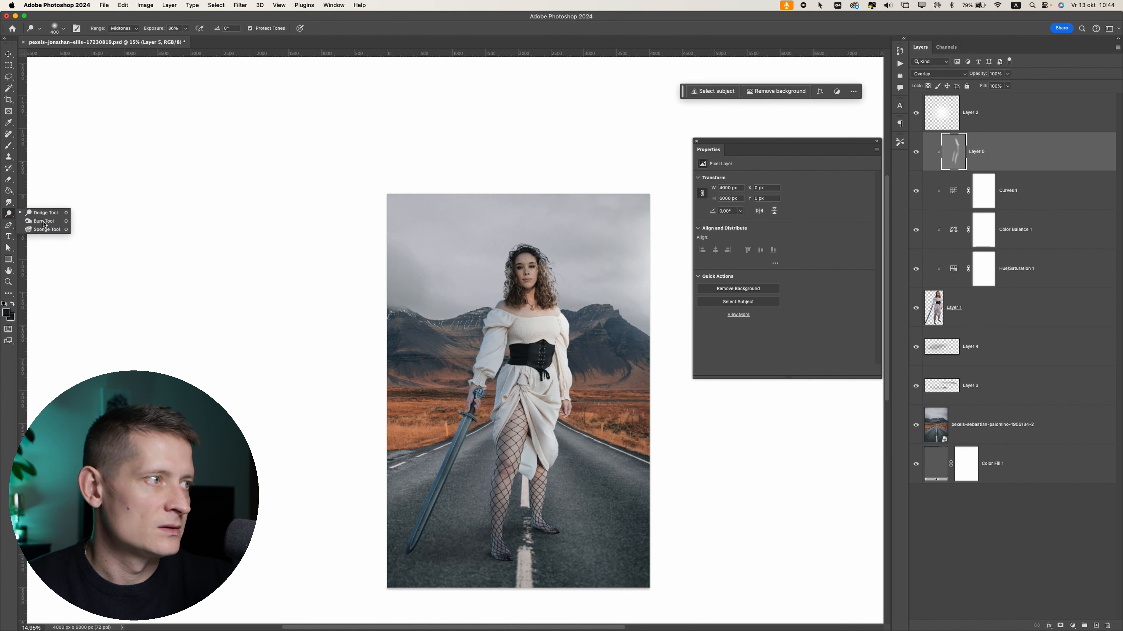
{"action": "left_click", "coordinate": [44, 221]}
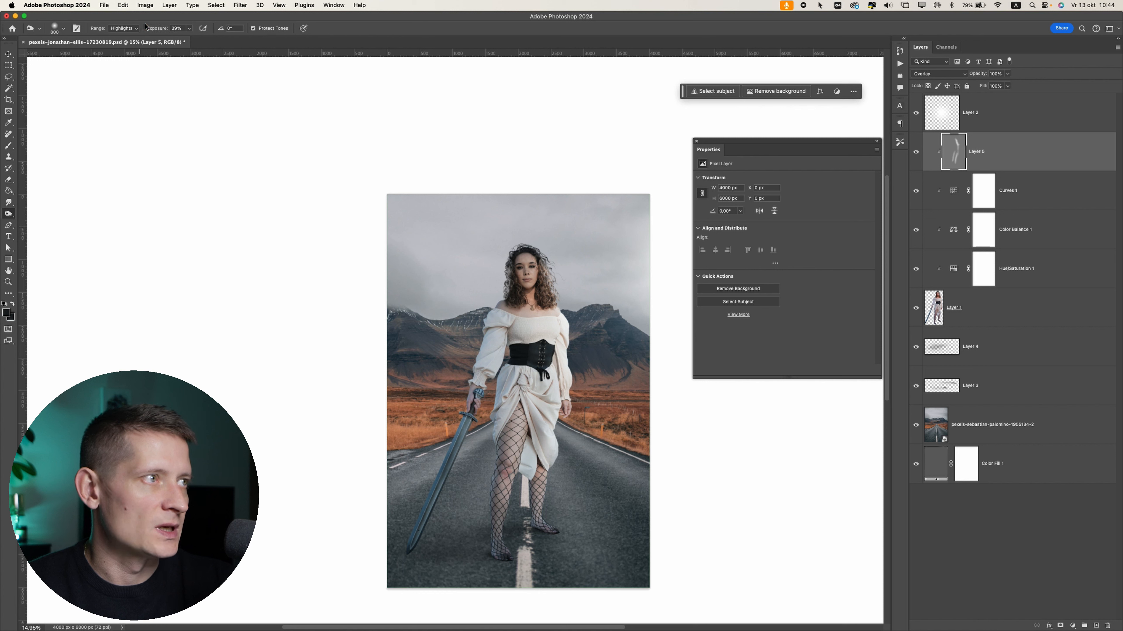
{"action": "key", "text": "bracketright"}
{"action": "key", "text": "bracketright"}
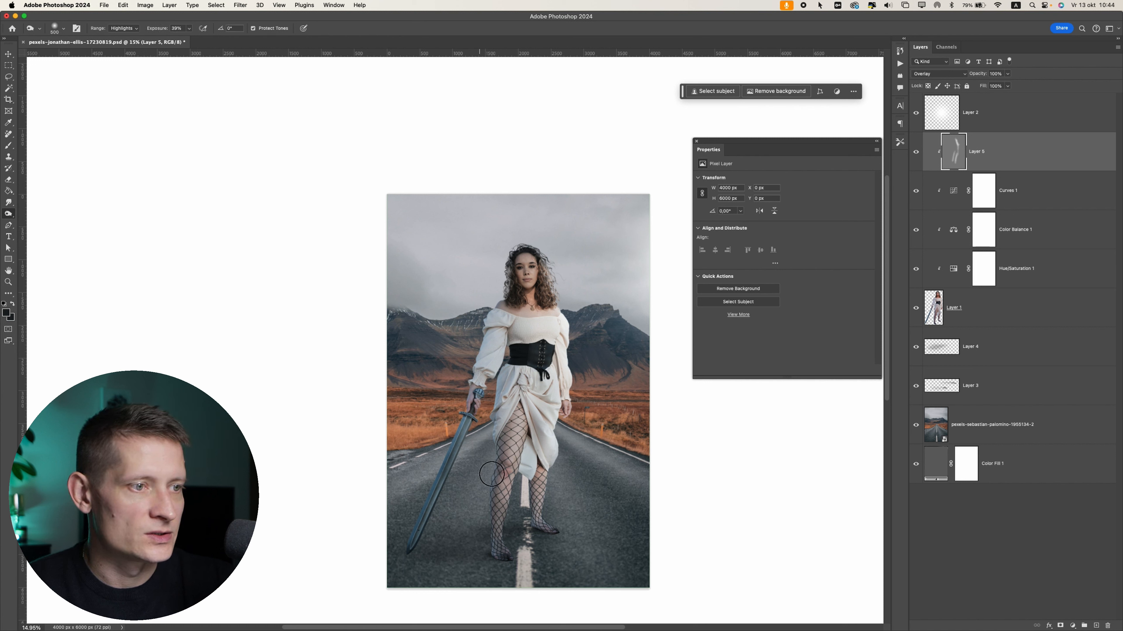